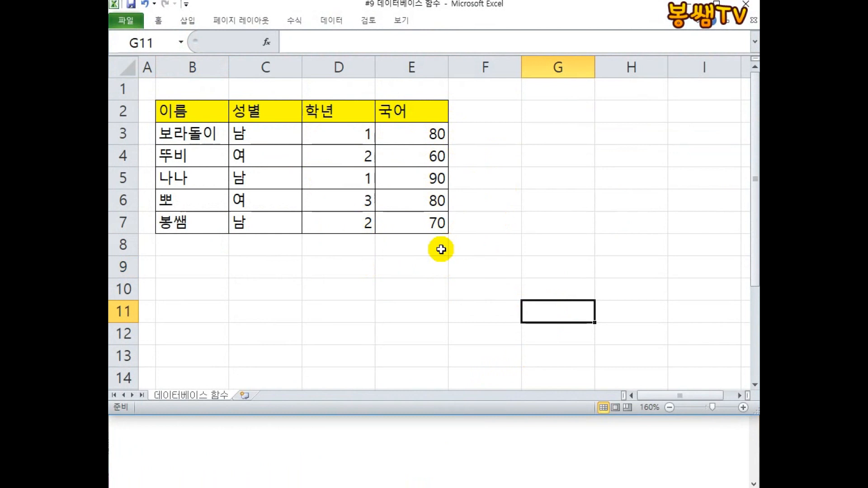
Enter =SUM(E3:E7) in cell E8 to total the 국어 scores.
{"action": "left_click", "coordinate": [410, 242]}
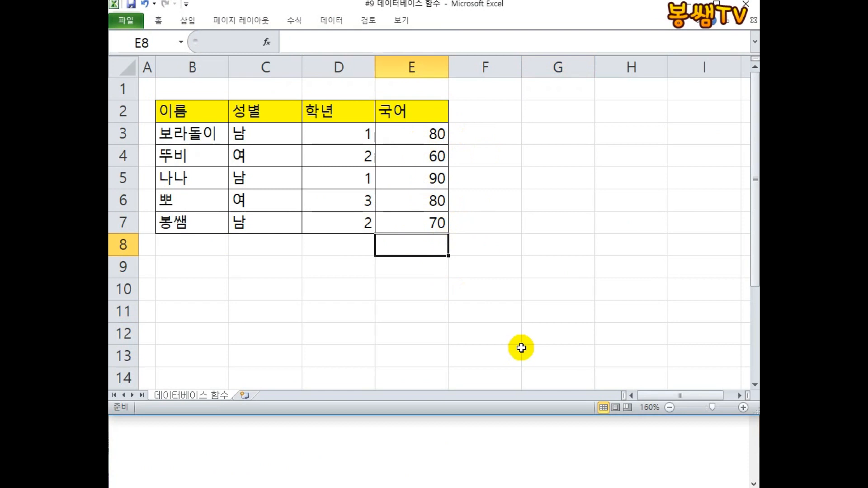
{"action": "type", "text": "=SUM("}
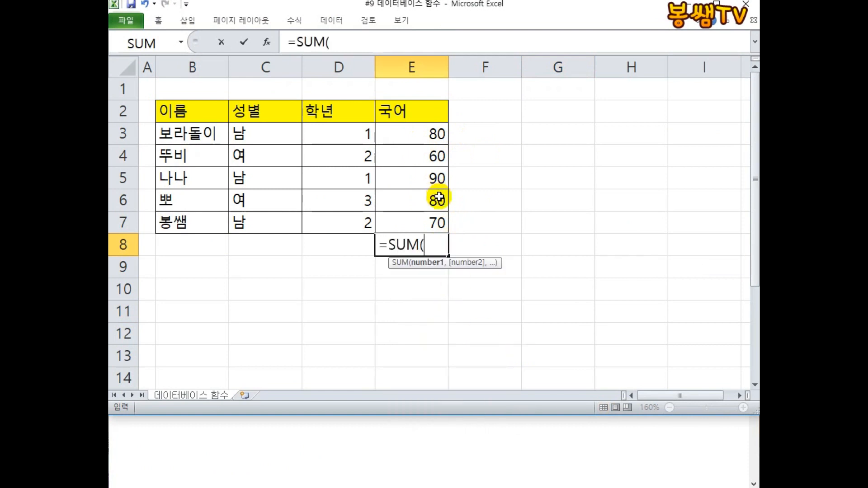
{"action": "left_click_drag", "start_coordinate": [409, 134], "coordinate": [418, 218]}
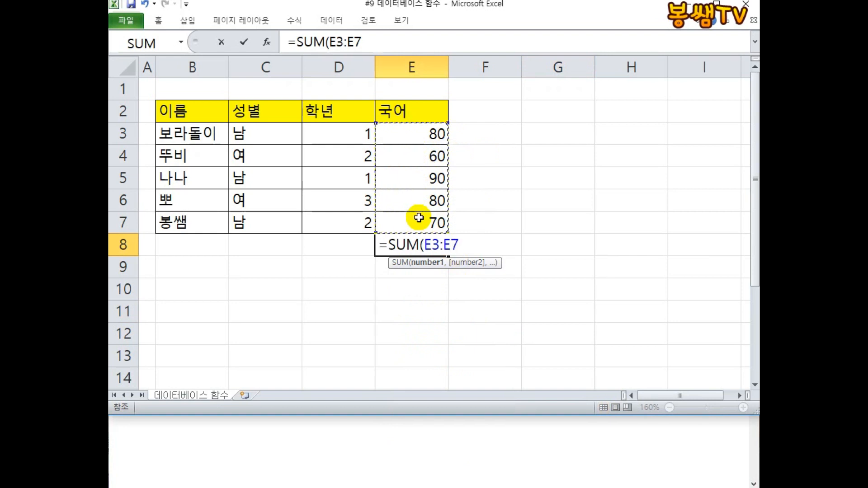
{"action": "type", "text": ")"}
{"action": "key", "text": "Return"}
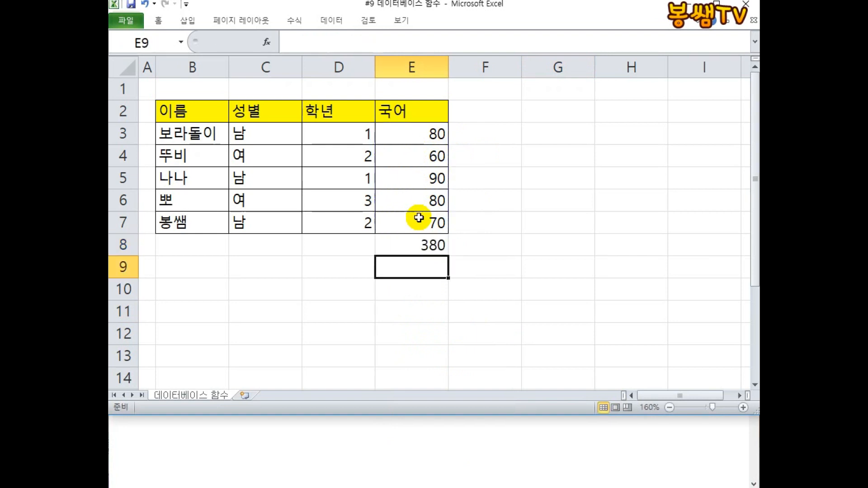
Inspect the SUM formula in cell E8, leave it unchanged, and clear the cell.
{"action": "left_click", "coordinate": [420, 245]}
{"action": "double_click", "coordinate": [421, 245]}
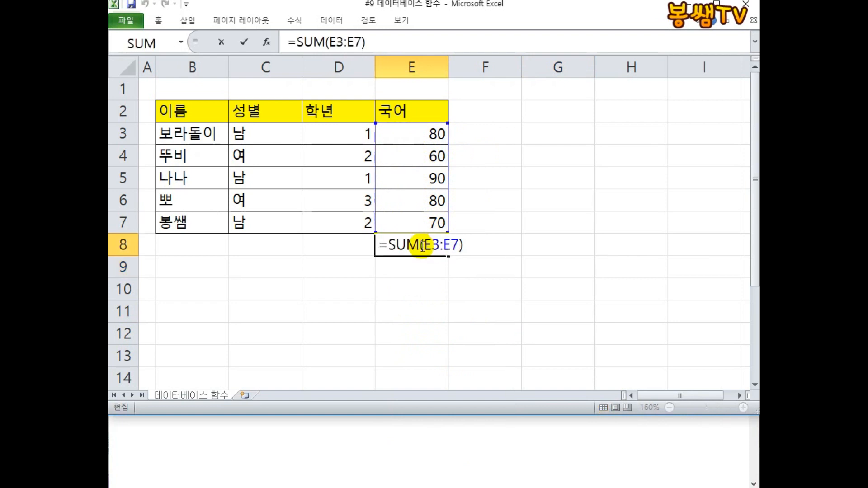
{"action": "key", "text": "Escape"}
{"action": "key", "text": "Delete"}
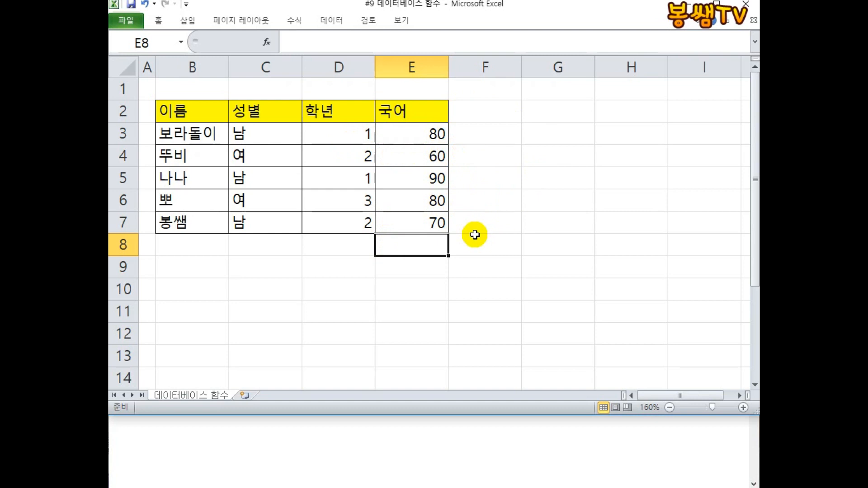
Draw a red on-screen diagram of the IF function, with an oval for the condition branching to circled T and F.
{"action": "mouse_move", "coordinate": [267, 53]}
{"action": "left_mouse_down"}
{"action": "mouse_move", "coordinate": [322, 53]}
{"action": "mouse_move", "coordinate": [294, 99]}
{"action": "left_mouse_up"}
{"action": "left_click_drag", "start_coordinate": [281, 99], "coordinate": [343, 99]}
{"action": "mouse_move", "coordinate": [384, 48]}
{"action": "left_mouse_down"}
{"action": "mouse_move", "coordinate": [333, 63]}
{"action": "mouse_move", "coordinate": [352, 98]}
{"action": "left_mouse_up"}
{"action": "left_click_drag", "start_coordinate": [335, 74], "coordinate": [377, 74]}
{"action": "mouse_move", "coordinate": [428, 44]}
{"action": "left_mouse_down"}
{"action": "mouse_move", "coordinate": [413, 52]}
{"action": "mouse_move", "coordinate": [469, 35]}
{"action": "mouse_move", "coordinate": [427, 43]}
{"action": "left_mouse_up"}
{"action": "mouse_move", "coordinate": [400, 165]}
{"action": "left_mouse_down"}
{"action": "mouse_move", "coordinate": [457, 110]}
{"action": "mouse_move", "coordinate": [512, 153]}
{"action": "left_mouse_up"}
{"action": "left_click_drag", "start_coordinate": [376, 182], "coordinate": [446, 182]}
{"action": "left_click_drag", "start_coordinate": [416, 187], "coordinate": [412, 242]}
{"action": "left_click_drag", "start_coordinate": [495, 179], "coordinate": [545, 178]}
{"action": "left_click_drag", "start_coordinate": [502, 181], "coordinate": [501, 248]}
{"action": "left_click_drag", "start_coordinate": [496, 218], "coordinate": [535, 218]}
{"action": "mouse_move", "coordinate": [432, 277]}
{"action": "left_mouse_down"}
{"action": "mouse_move", "coordinate": [396, 171]}
{"action": "mouse_move", "coordinate": [434, 267]}
{"action": "left_mouse_up"}
{"action": "left_click_drag", "start_coordinate": [527, 279], "coordinate": [519, 271]}
Underline the handwritten IF, handwrite a condition note beside the circled T, and cross out the F branch.
{"action": "left_click_drag", "start_coordinate": [239, 125], "coordinate": [357, 125]}
{"action": "mouse_move", "coordinate": [297, 188]}
{"action": "left_mouse_down"}
{"action": "mouse_move", "coordinate": [319, 189]}
{"action": "mouse_move", "coordinate": [293, 233]}
{"action": "mouse_move", "coordinate": [344, 249]}
{"action": "left_mouse_up"}
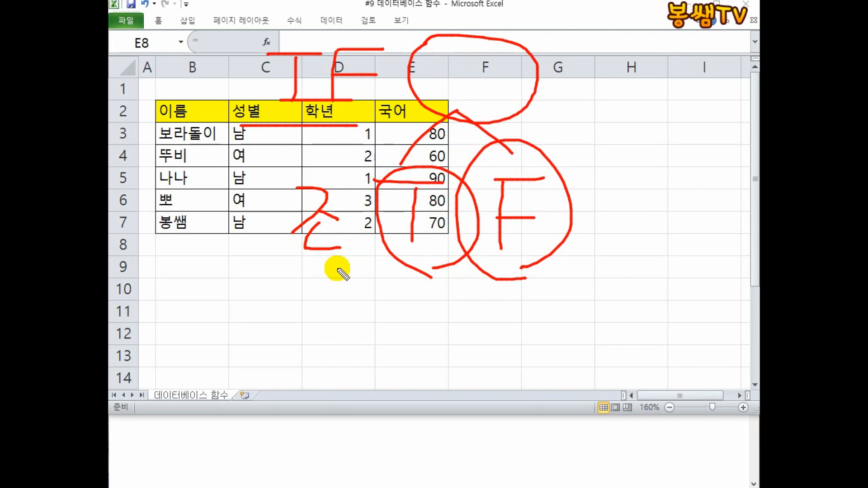
{"action": "left_click_drag", "start_coordinate": [595, 208], "coordinate": [450, 332]}
{"action": "left_click_drag", "start_coordinate": [465, 232], "coordinate": [649, 355]}
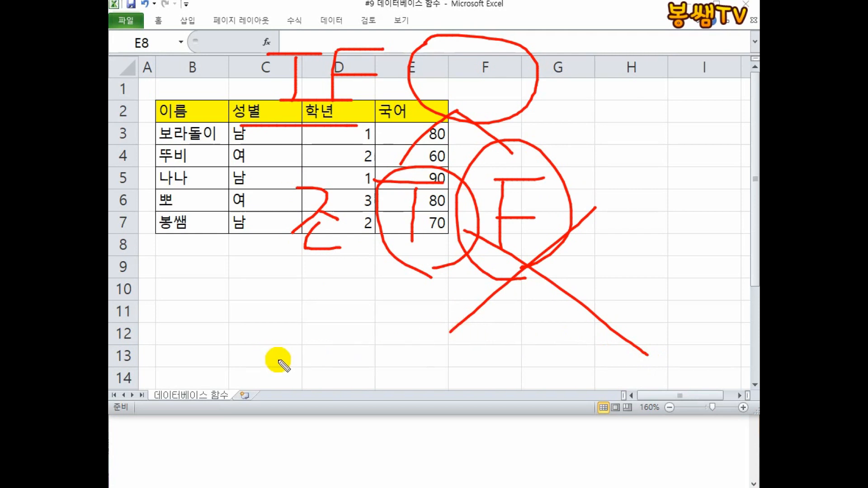
Handwrite a circled condition note and an empty oval below the diagram, and clear all the drawings.
{"action": "mouse_move", "coordinate": [238, 326]}
{"action": "left_mouse_down"}
{"action": "mouse_move", "coordinate": [278, 355]}
{"action": "mouse_move", "coordinate": [264, 368]}
{"action": "left_mouse_up"}
{"action": "mouse_move", "coordinate": [285, 344]}
{"action": "left_mouse_down"}
{"action": "mouse_move", "coordinate": [336, 364]}
{"action": "mouse_move", "coordinate": [348, 378]}
{"action": "mouse_move", "coordinate": [359, 349]}
{"action": "mouse_move", "coordinate": [310, 418]}
{"action": "left_mouse_up"}
{"action": "mouse_move", "coordinate": [442, 356]}
{"action": "left_mouse_down"}
{"action": "mouse_move", "coordinate": [452, 466]}
{"action": "mouse_move", "coordinate": [551, 346]}
{"action": "mouse_move", "coordinate": [416, 362]}
{"action": "left_mouse_up"}
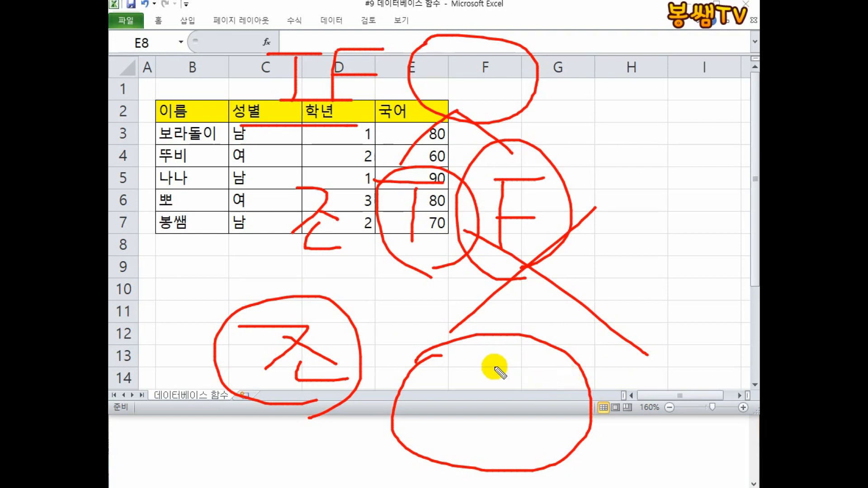
{"action": "key", "text": "Escape"}
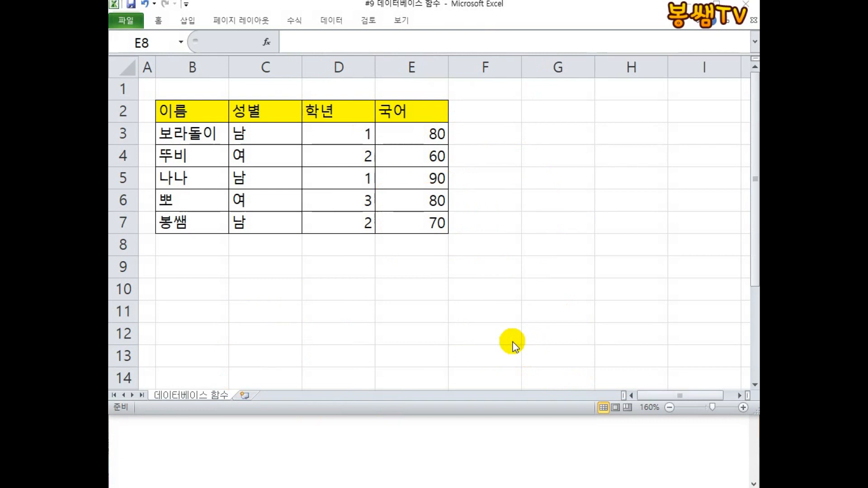
Switch between the Notepad notes and the Excel table, and highlight the D of DSUM in the notes.
{"action": "left_click", "coordinate": [548, 428]}
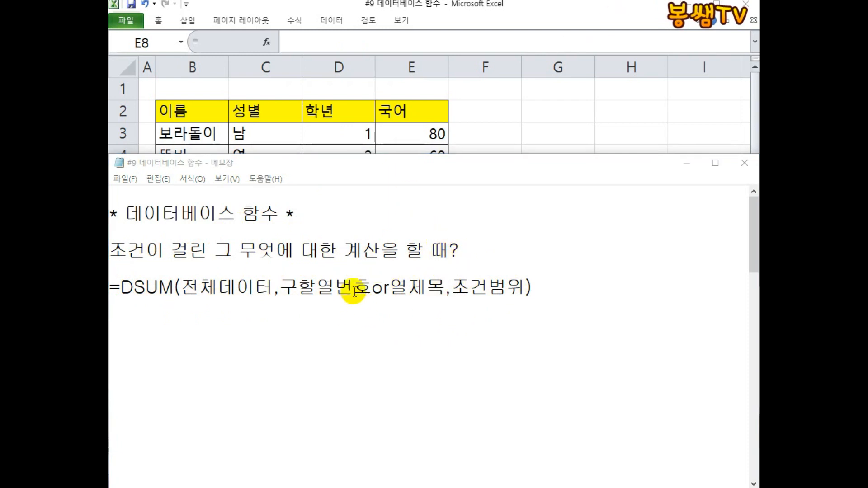
{"action": "left_click", "coordinate": [445, 131]}
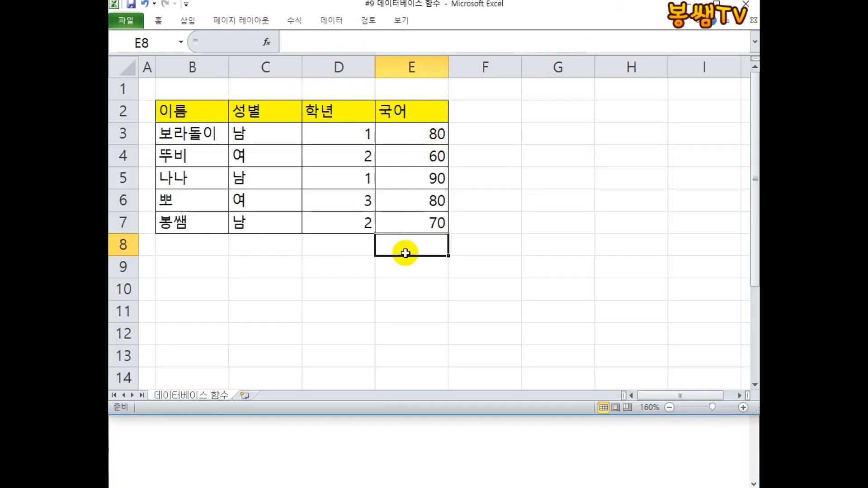
{"action": "left_click", "coordinate": [397, 418]}
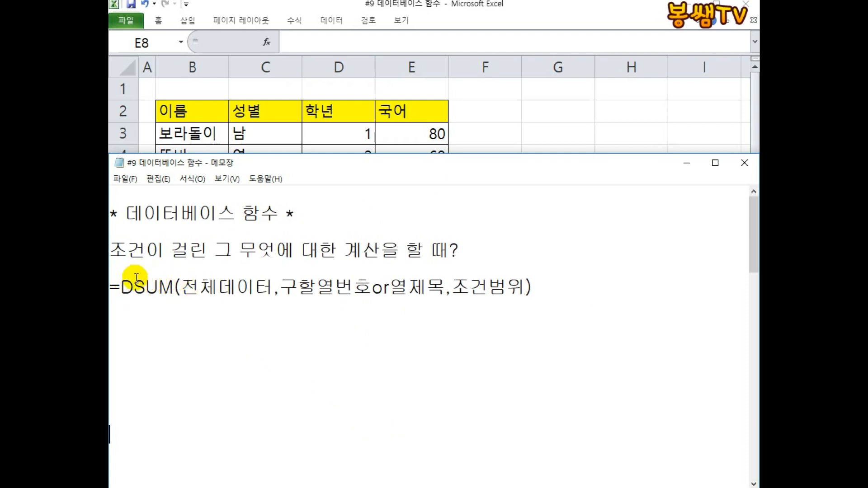
{"action": "left_click_drag", "start_coordinate": [133, 285], "coordinate": [120, 285]}
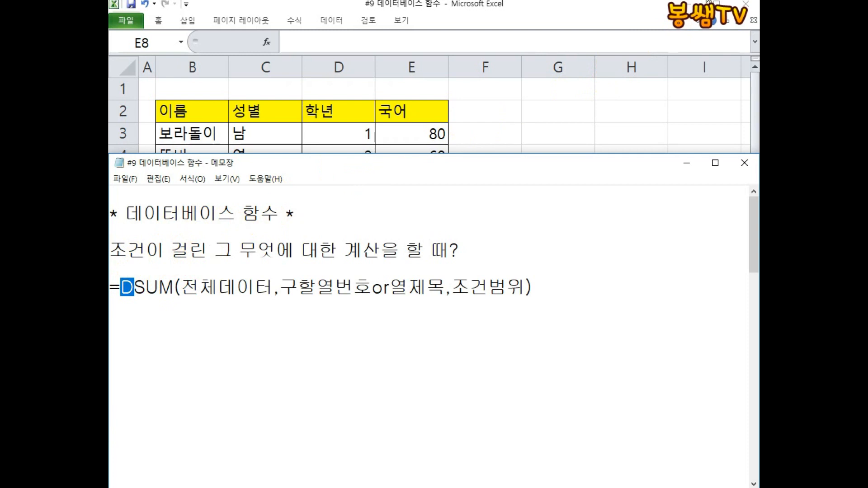
Draw a red box above the notes with handwriting inside it to explain the D in DSUM.
{"action": "key", "text": "ctrl+2"}
{"action": "mouse_move", "coordinate": [340, 149]}
{"action": "left_mouse_down"}
{"action": "mouse_move", "coordinate": [342, 184]}
{"action": "mouse_move", "coordinate": [373, 187]}
{"action": "left_mouse_up"}
{"action": "mouse_move", "coordinate": [389, 147]}
{"action": "left_mouse_down"}
{"action": "mouse_move", "coordinate": [388, 182]}
{"action": "mouse_move", "coordinate": [281, 213]}
{"action": "mouse_move", "coordinate": [548, 140]}
{"action": "mouse_move", "coordinate": [339, 200]}
{"action": "left_mouse_up"}
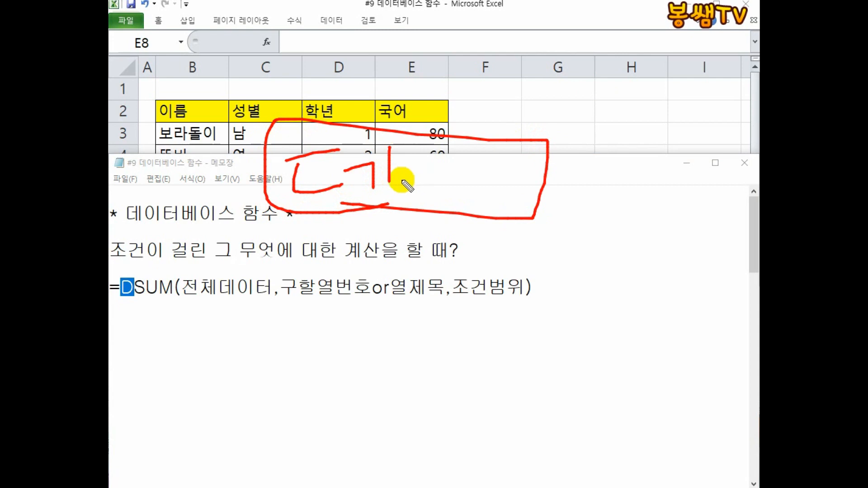
Underline 전체데이터 in the DSUM syntax, sketch a table grid over the notes, and clear the drawings.
{"action": "left_click_drag", "start_coordinate": [184, 297], "coordinate": [265, 299]}
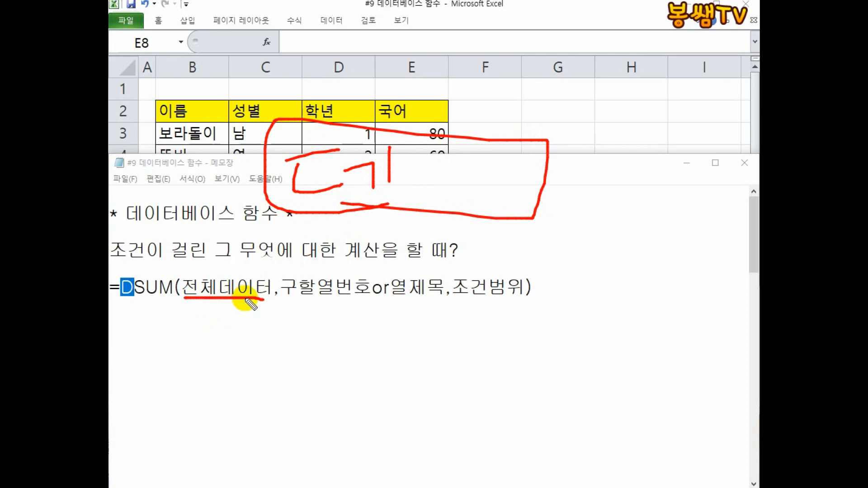
{"action": "mouse_move", "coordinate": [394, 277]}
{"action": "left_mouse_down"}
{"action": "mouse_move", "coordinate": [571, 396]}
{"action": "mouse_move", "coordinate": [432, 276]}
{"action": "mouse_move", "coordinate": [404, 275]}
{"action": "left_mouse_up"}
{"action": "left_click_drag", "start_coordinate": [397, 308], "coordinate": [544, 305]}
{"action": "left_click_drag", "start_coordinate": [438, 276], "coordinate": [441, 369]}
{"action": "left_click_drag", "start_coordinate": [475, 277], "coordinate": [476, 373]}
{"action": "left_click_drag", "start_coordinate": [499, 294], "coordinate": [501, 376]}
{"action": "left_click_drag", "start_coordinate": [387, 345], "coordinate": [557, 344]}
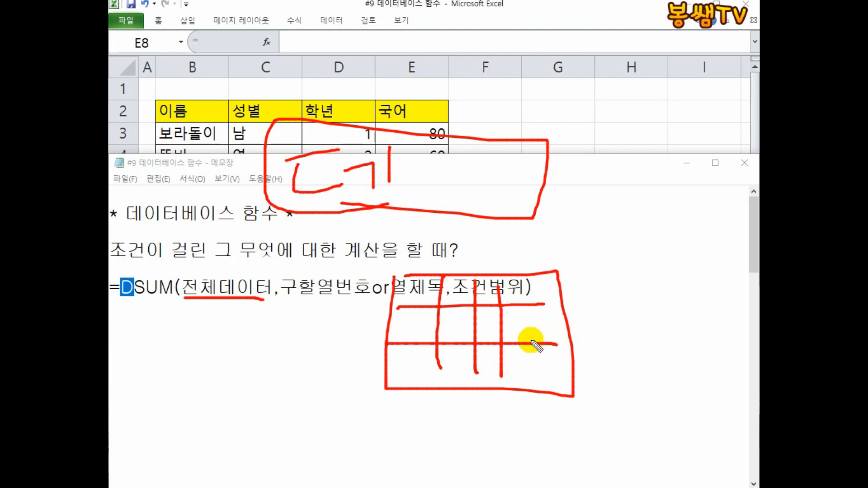
{"action": "key", "text": "Escape"}
Select the whole table B2:E7 including its headers in Excel, and highlight the matching 전체데이터 argument in the Notepad notes.
{"action": "key", "text": "alt+Tab"}
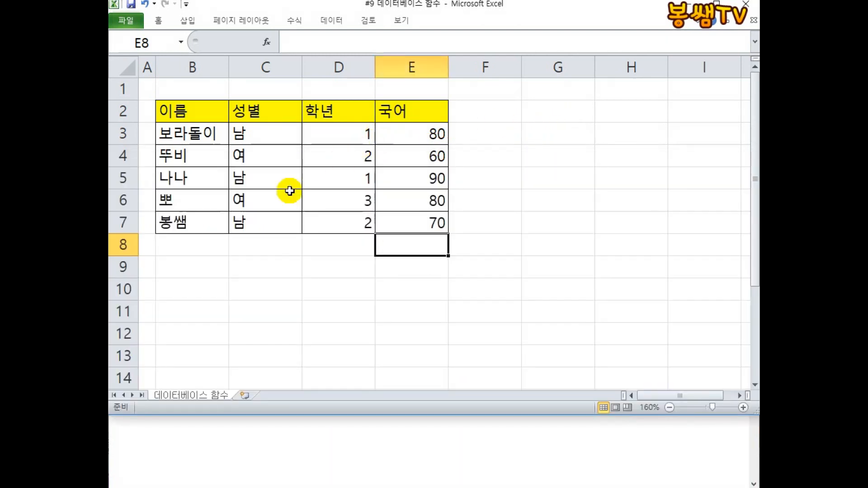
{"action": "left_click_drag", "start_coordinate": [190, 111], "coordinate": [407, 222]}
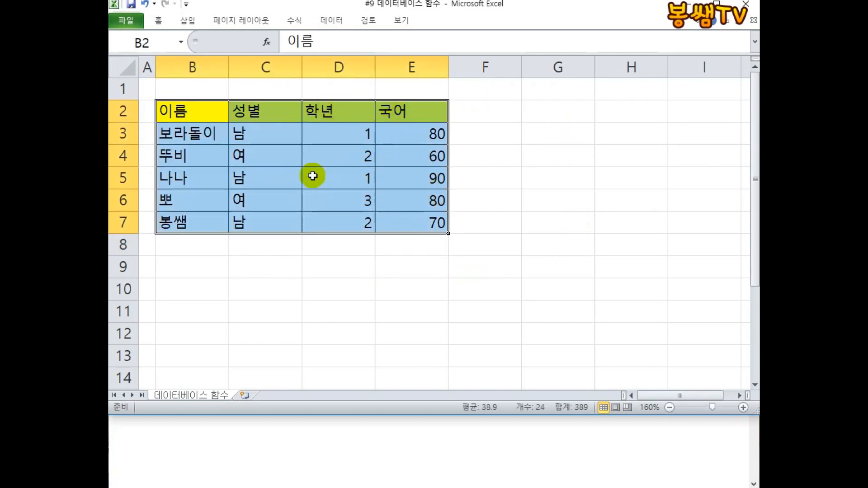
{"action": "left_click", "coordinate": [409, 435]}
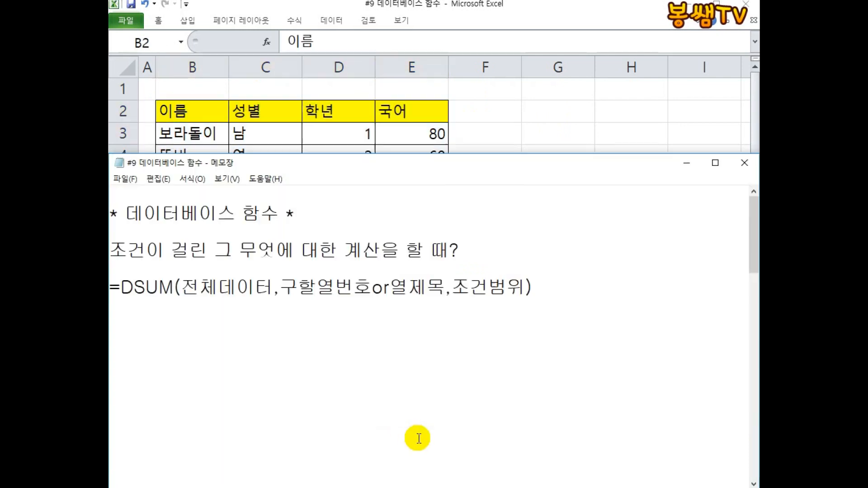
{"action": "left_click", "coordinate": [297, 129]}
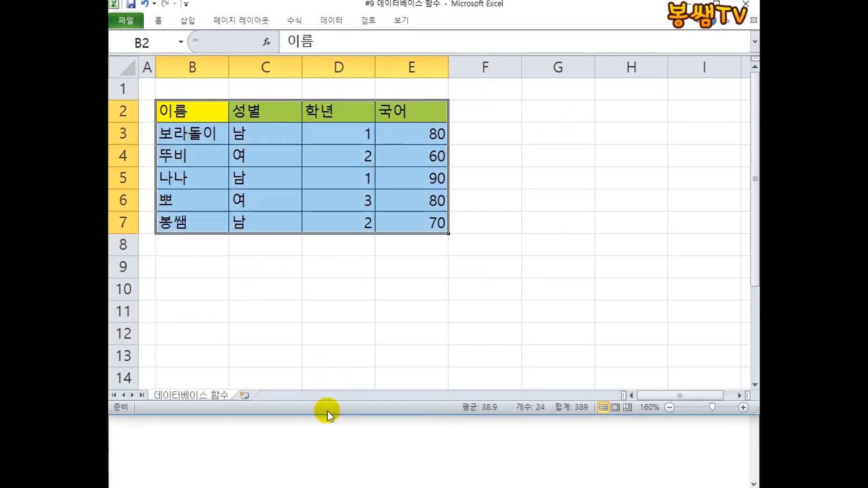
{"action": "left_click", "coordinate": [352, 458]}
{"action": "left_click_drag", "start_coordinate": [118, 287], "coordinate": [272, 293]}
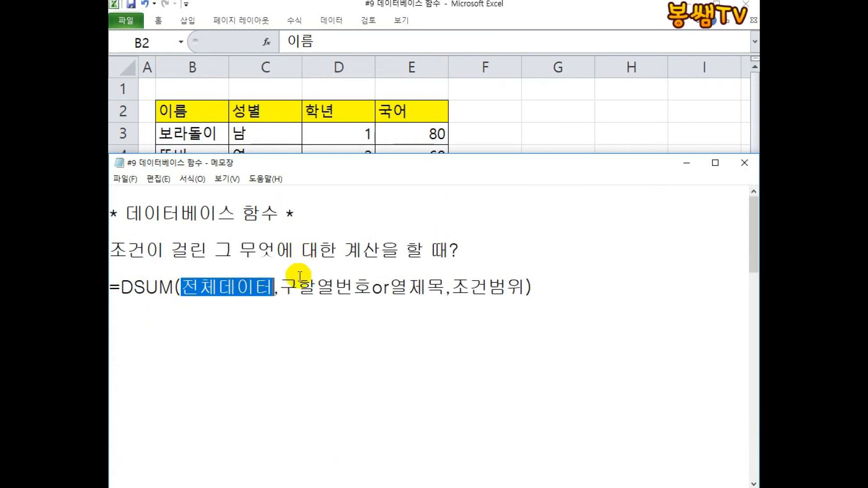
Move the Notepad window down so that the whole Excel table is visible above the DSUM syntax.
{"action": "key", "text": "alt+Tab"}
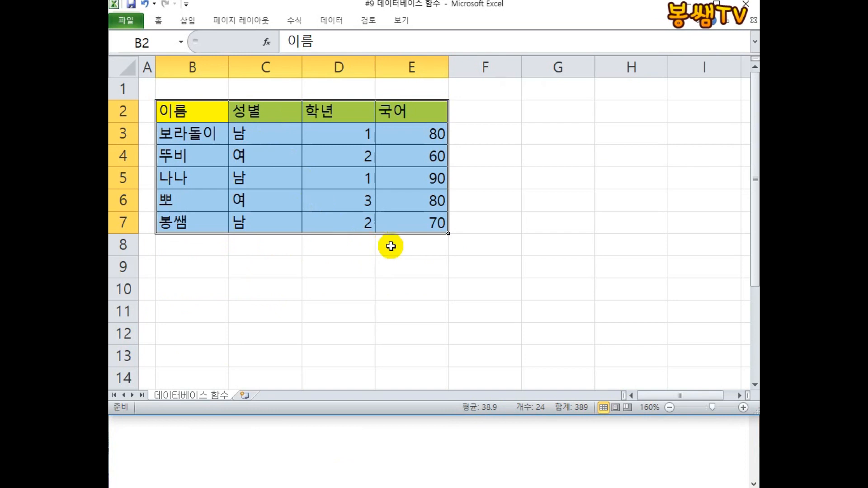
{"action": "left_click", "coordinate": [423, 430]}
{"action": "left_click_drag", "start_coordinate": [392, 157], "coordinate": [385, 249]}
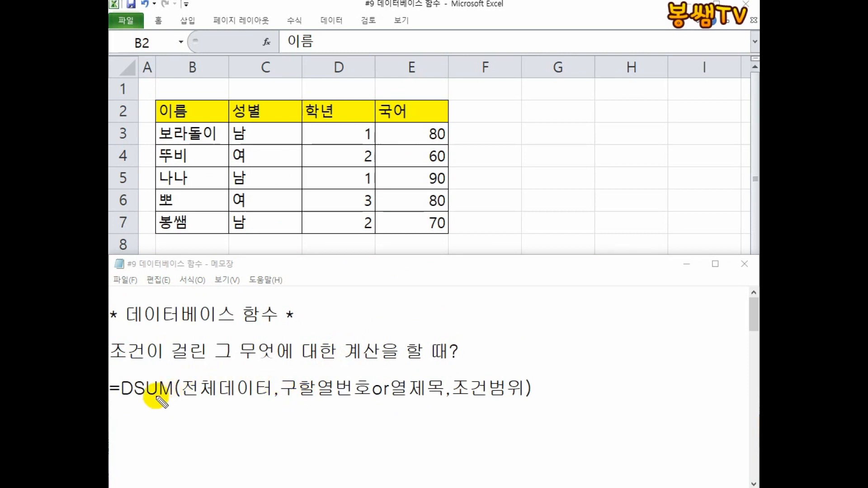
Draw red arrows linking D to 전체데이터 and the underlined SUM to both 구할열번호 and 열제목 in the DSUM syntax.
{"action": "mouse_move", "coordinate": [128, 377]}
{"action": "left_mouse_down"}
{"action": "mouse_move", "coordinate": [210, 357]}
{"action": "mouse_move", "coordinate": [216, 378]}
{"action": "mouse_move", "coordinate": [231, 361]}
{"action": "left_mouse_up"}
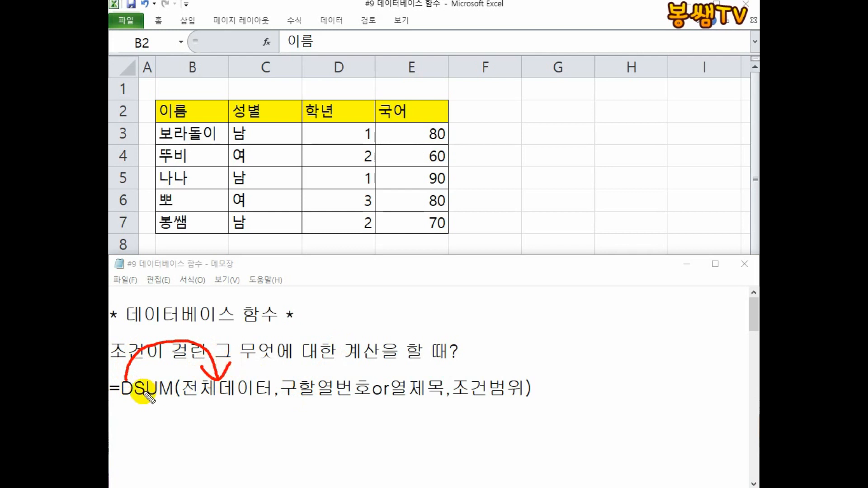
{"action": "left_click_drag", "start_coordinate": [135, 398], "coordinate": [183, 398]}
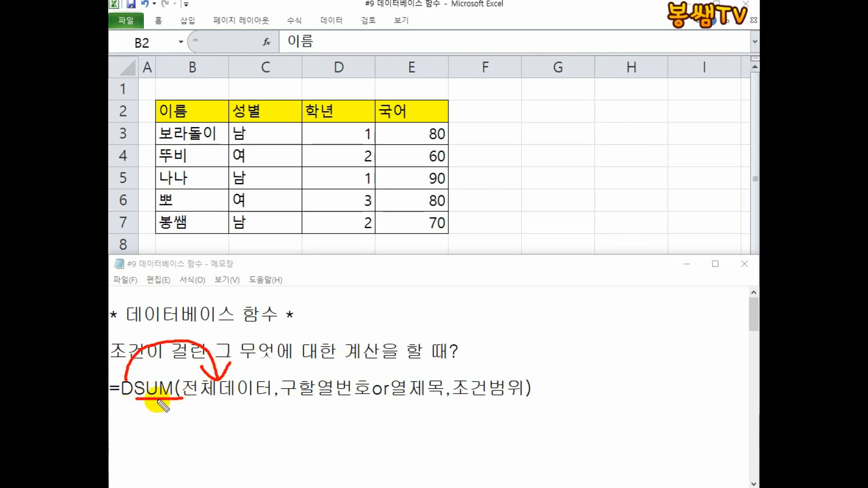
{"action": "mouse_move", "coordinate": [158, 401]}
{"action": "left_mouse_down"}
{"action": "mouse_move", "coordinate": [272, 464]}
{"action": "mouse_move", "coordinate": [335, 412]}
{"action": "mouse_move", "coordinate": [309, 410]}
{"action": "mouse_move", "coordinate": [346, 421]}
{"action": "left_mouse_up"}
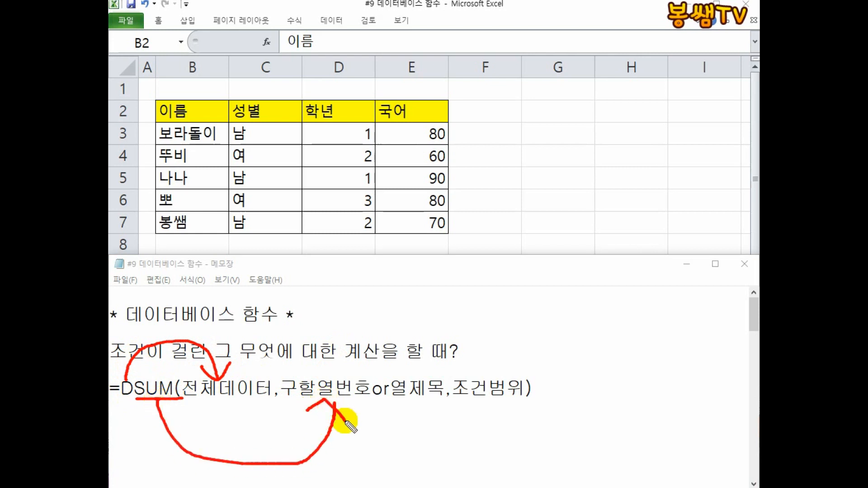
{"action": "left_click_drag", "start_coordinate": [293, 399], "coordinate": [361, 401]}
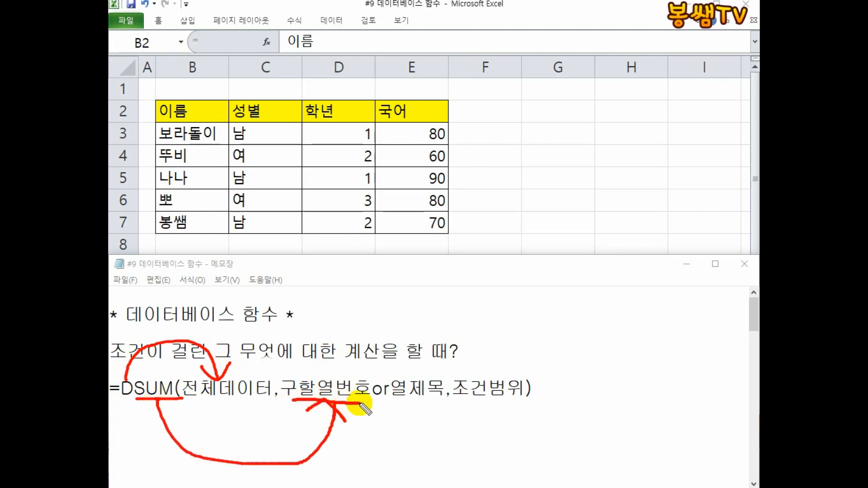
{"action": "mouse_move", "coordinate": [154, 404]}
{"action": "left_mouse_down"}
{"action": "mouse_move", "coordinate": [184, 459]}
{"action": "mouse_move", "coordinate": [402, 447]}
{"action": "mouse_move", "coordinate": [410, 399]}
{"action": "mouse_move", "coordinate": [430, 441]}
{"action": "left_mouse_up"}
{"action": "mouse_move", "coordinate": [382, 412]}
{"action": "left_mouse_down"}
{"action": "mouse_move", "coordinate": [409, 399]}
{"action": "mouse_move", "coordinate": [435, 405]}
{"action": "left_mouse_up"}
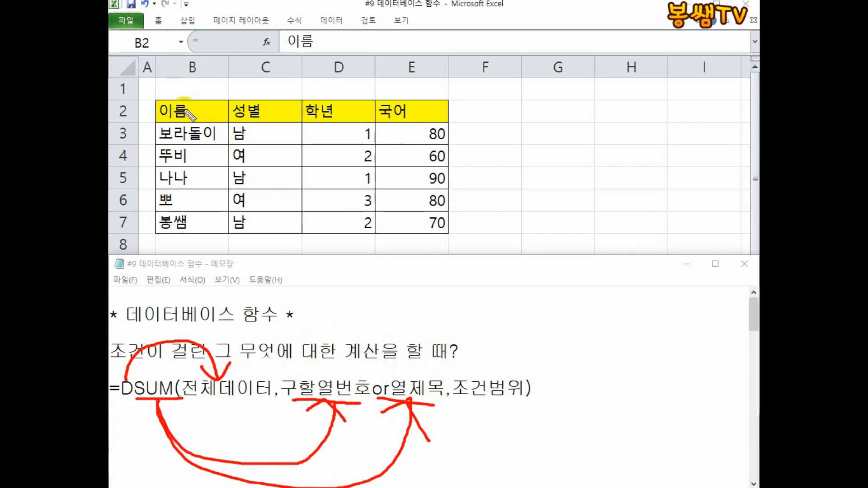
Handwrite the column numbers 1 to 4 over the table's columns, and a circled 4 above the 국어 header.
{"action": "left_click_drag", "start_coordinate": [199, 122], "coordinate": [193, 175]}
{"action": "mouse_move", "coordinate": [254, 119]}
{"action": "left_mouse_down"}
{"action": "mouse_move", "coordinate": [281, 123]}
{"action": "mouse_move", "coordinate": [284, 189]}
{"action": "left_mouse_up"}
{"action": "mouse_move", "coordinate": [322, 119]}
{"action": "left_mouse_down"}
{"action": "mouse_move", "coordinate": [350, 132]}
{"action": "mouse_move", "coordinate": [344, 186]}
{"action": "left_mouse_up"}
{"action": "mouse_move", "coordinate": [414, 124]}
{"action": "left_mouse_down"}
{"action": "mouse_move", "coordinate": [407, 136]}
{"action": "mouse_move", "coordinate": [455, 172]}
{"action": "mouse_move", "coordinate": [412, 201]}
{"action": "left_mouse_up"}
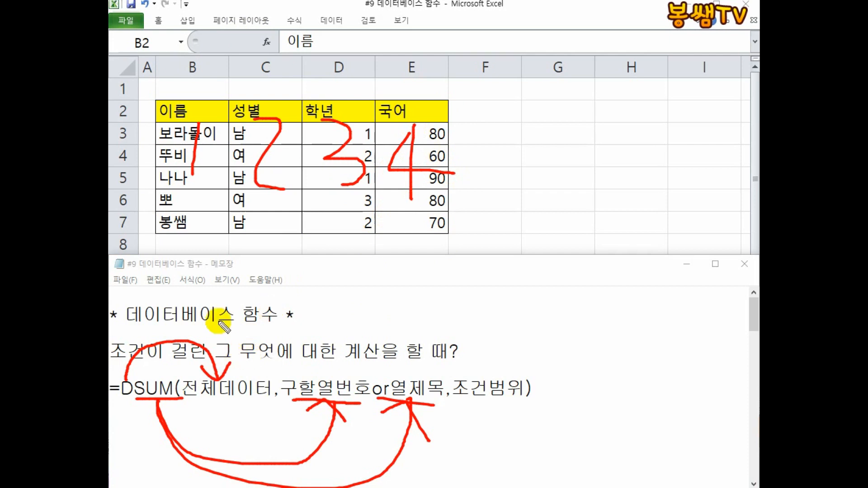
{"action": "mouse_move", "coordinate": [405, 62]}
{"action": "left_mouse_down"}
{"action": "mouse_move", "coordinate": [389, 84]}
{"action": "mouse_move", "coordinate": [427, 85]}
{"action": "left_mouse_up"}
{"action": "left_click_drag", "start_coordinate": [394, 32], "coordinate": [368, 39]}
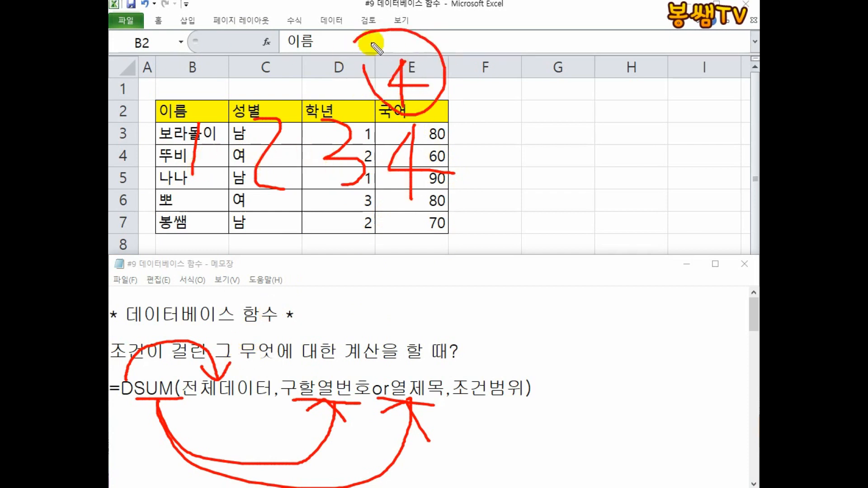
Mark 4 and an × above 구할열번호, and box the 국어 header with an arrow down to 열제목.
{"action": "mouse_move", "coordinate": [338, 337]}
{"action": "left_mouse_down"}
{"action": "mouse_move", "coordinate": [360, 374]}
{"action": "mouse_move", "coordinate": [340, 390]}
{"action": "left_mouse_up"}
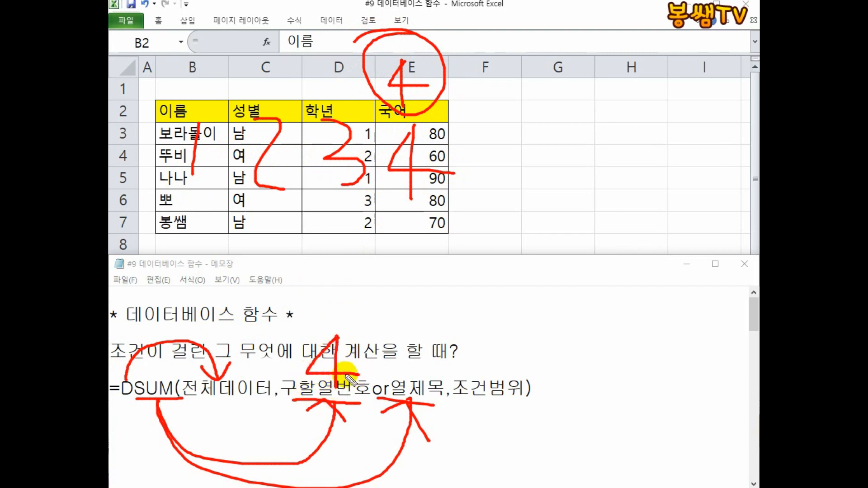
{"action": "mouse_move", "coordinate": [355, 297]}
{"action": "left_mouse_down"}
{"action": "mouse_move", "coordinate": [335, 318]}
{"action": "mouse_move", "coordinate": [356, 320]}
{"action": "left_mouse_up"}
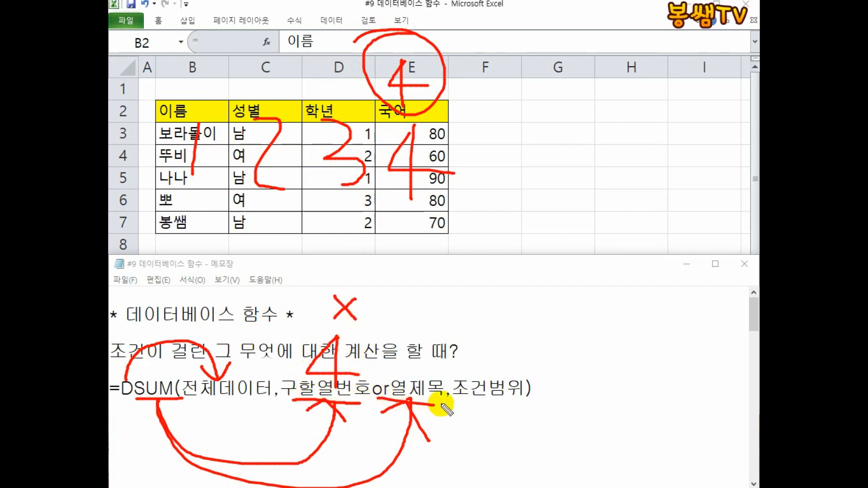
{"action": "mouse_move", "coordinate": [375, 102]}
{"action": "left_mouse_down"}
{"action": "mouse_move", "coordinate": [431, 131]}
{"action": "mouse_move", "coordinate": [407, 97]}
{"action": "mouse_move", "coordinate": [375, 96]}
{"action": "left_mouse_up"}
{"action": "mouse_move", "coordinate": [443, 108]}
{"action": "left_mouse_down"}
{"action": "mouse_move", "coordinate": [412, 389]}
{"action": "mouse_move", "coordinate": [437, 351]}
{"action": "left_mouse_up"}
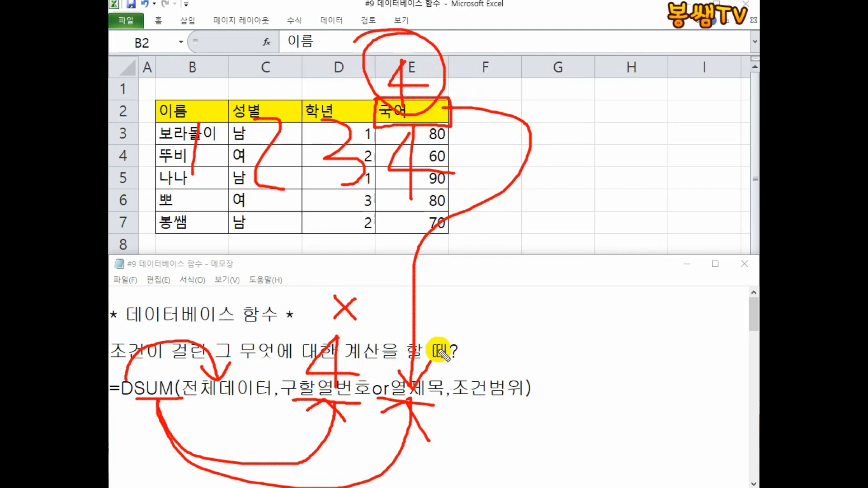
Retrace the arrows from D to 전체데이터 and from SUM to 구할열번호 and 열제목.
{"action": "mouse_move", "coordinate": [123, 386]}
{"action": "left_mouse_down"}
{"action": "mouse_move", "coordinate": [199, 344]}
{"action": "mouse_move", "coordinate": [211, 375]}
{"action": "left_mouse_up"}
{"action": "left_click_drag", "start_coordinate": [137, 397], "coordinate": [185, 397]}
{"action": "mouse_move", "coordinate": [169, 428]}
{"action": "left_mouse_down"}
{"action": "mouse_move", "coordinate": [316, 452]}
{"action": "mouse_move", "coordinate": [300, 422]}
{"action": "mouse_move", "coordinate": [354, 422]}
{"action": "left_mouse_up"}
{"action": "mouse_move", "coordinate": [171, 398]}
{"action": "left_mouse_down"}
{"action": "mouse_move", "coordinate": [271, 479]}
{"action": "mouse_move", "coordinate": [397, 446]}
{"action": "mouse_move", "coordinate": [402, 398]}
{"action": "left_mouse_up"}
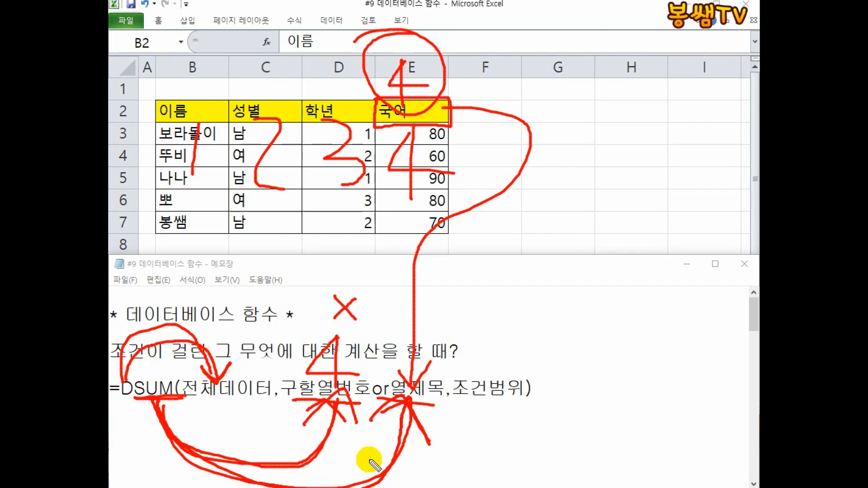
Clear the annotations, redraw arrows from D to 전체데이터 and from the underlined SUM to 구할열번호, and underline 조건범위 in the DSUM syntax.
{"action": "key", "text": "Escape"}
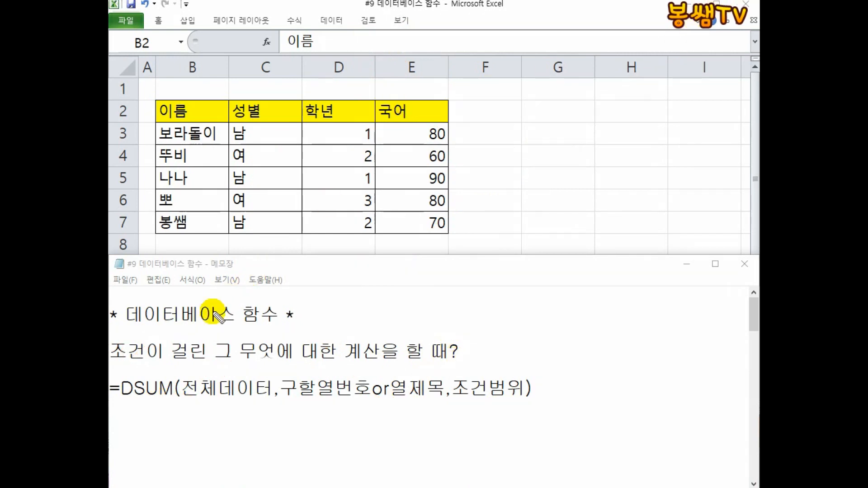
{"action": "mouse_move", "coordinate": [121, 382]}
{"action": "left_mouse_down"}
{"action": "mouse_move", "coordinate": [244, 317]}
{"action": "mouse_move", "coordinate": [260, 375]}
{"action": "mouse_move", "coordinate": [277, 367]}
{"action": "left_mouse_up"}
{"action": "mouse_move", "coordinate": [134, 398]}
{"action": "left_mouse_down"}
{"action": "mouse_move", "coordinate": [183, 398]}
{"action": "mouse_move", "coordinate": [158, 434]}
{"action": "mouse_move", "coordinate": [244, 487]}
{"action": "mouse_move", "coordinate": [322, 408]}
{"action": "mouse_move", "coordinate": [313, 399]}
{"action": "mouse_move", "coordinate": [337, 421]}
{"action": "left_mouse_up"}
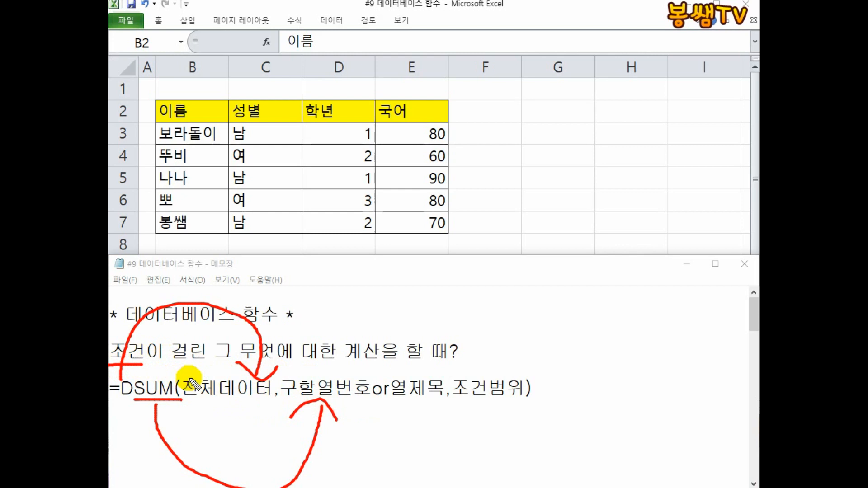
{"action": "left_click_drag", "start_coordinate": [456, 399], "coordinate": [514, 405]}
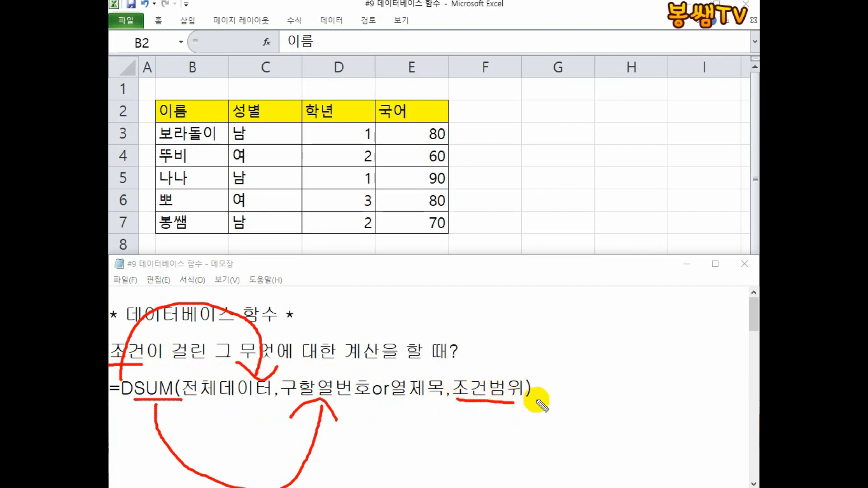
Handwrite 필 above the 국어 header, box the 성별 header, and sketch arrow-linked condition boxes in the empty area beside the table.
{"action": "mouse_move", "coordinate": [371, 56]}
{"action": "left_mouse_down"}
{"action": "mouse_move", "coordinate": [441, 53]}
{"action": "mouse_move", "coordinate": [408, 99]}
{"action": "left_mouse_up"}
{"action": "mouse_move", "coordinate": [433, 54]}
{"action": "left_mouse_down"}
{"action": "mouse_move", "coordinate": [429, 102]}
{"action": "mouse_move", "coordinate": [461, 103]}
{"action": "left_mouse_up"}
{"action": "mouse_move", "coordinate": [459, 55]}
{"action": "left_mouse_down"}
{"action": "mouse_move", "coordinate": [463, 104]}
{"action": "mouse_move", "coordinate": [499, 128]}
{"action": "left_mouse_up"}
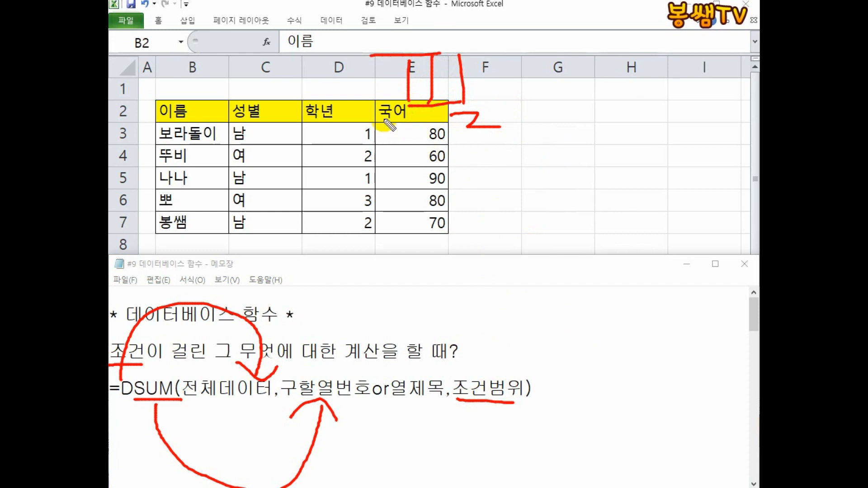
{"action": "mouse_move", "coordinate": [236, 118]}
{"action": "left_mouse_down"}
{"action": "mouse_move", "coordinate": [242, 90]}
{"action": "mouse_move", "coordinate": [284, 121]}
{"action": "left_mouse_up"}
{"action": "mouse_move", "coordinate": [263, 94]}
{"action": "left_mouse_down"}
{"action": "mouse_move", "coordinate": [274, 86]}
{"action": "mouse_move", "coordinate": [530, 122]}
{"action": "mouse_move", "coordinate": [514, 101]}
{"action": "left_mouse_up"}
{"action": "mouse_move", "coordinate": [515, 132]}
{"action": "left_mouse_down"}
{"action": "mouse_move", "coordinate": [556, 151]}
{"action": "mouse_move", "coordinate": [510, 137]}
{"action": "left_mouse_up"}
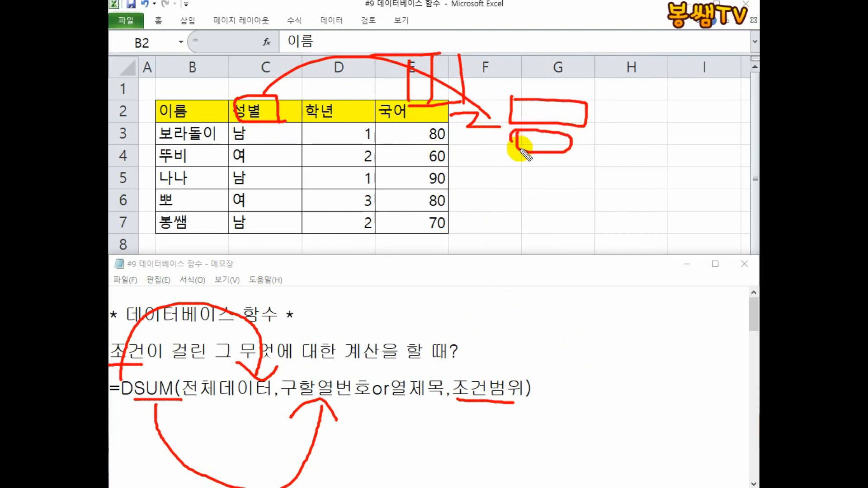
{"action": "mouse_move", "coordinate": [592, 129]}
{"action": "left_mouse_down"}
{"action": "mouse_move", "coordinate": [634, 153]}
{"action": "mouse_move", "coordinate": [590, 132]}
{"action": "mouse_move", "coordinate": [612, 140]}
{"action": "mouse_move", "coordinate": [602, 151]}
{"action": "left_mouse_up"}
{"action": "mouse_move", "coordinate": [531, 184]}
{"action": "left_mouse_down"}
{"action": "mouse_move", "coordinate": [597, 213]}
{"action": "mouse_move", "coordinate": [590, 221]}
{"action": "mouse_move", "coordinate": [645, 219]}
{"action": "mouse_move", "coordinate": [590, 219]}
{"action": "mouse_move", "coordinate": [624, 232]}
{"action": "mouse_move", "coordinate": [627, 224]}
{"action": "left_mouse_up"}
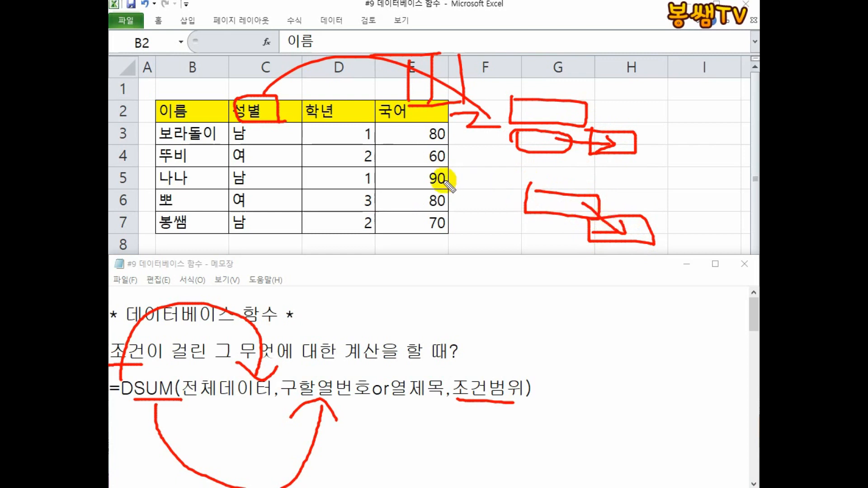
Underline and cross out 데이터베이스 함수, circle 조건범위 and add a circled 1 beside it, and clear all the annotations.
{"action": "mouse_move", "coordinate": [122, 332]}
{"action": "left_mouse_down"}
{"action": "mouse_move", "coordinate": [288, 342]}
{"action": "mouse_move", "coordinate": [329, 281]}
{"action": "mouse_move", "coordinate": [183, 339]}
{"action": "mouse_move", "coordinate": [288, 333]}
{"action": "mouse_move", "coordinate": [330, 346]}
{"action": "left_mouse_up"}
{"action": "left_click_drag", "start_coordinate": [405, 319], "coordinate": [321, 390]}
{"action": "left_click_drag", "start_coordinate": [333, 325], "coordinate": [408, 388]}
{"action": "mouse_move", "coordinate": [515, 405]}
{"action": "left_mouse_down"}
{"action": "mouse_move", "coordinate": [465, 400]}
{"action": "mouse_move", "coordinate": [552, 407]}
{"action": "mouse_move", "coordinate": [497, 423]}
{"action": "left_mouse_up"}
{"action": "mouse_move", "coordinate": [573, 306]}
{"action": "left_mouse_down"}
{"action": "mouse_move", "coordinate": [560, 365]}
{"action": "mouse_move", "coordinate": [583, 376]}
{"action": "left_mouse_up"}
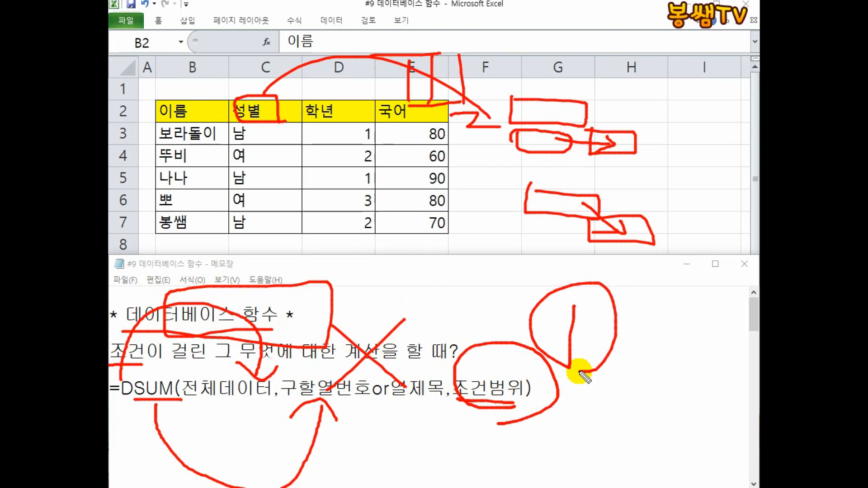
{"action": "key", "text": "Escape"}
Switch to the Excel worksheet and copy the 성별 header from C2 to G2.
{"action": "key", "text": "alt+Tab"}
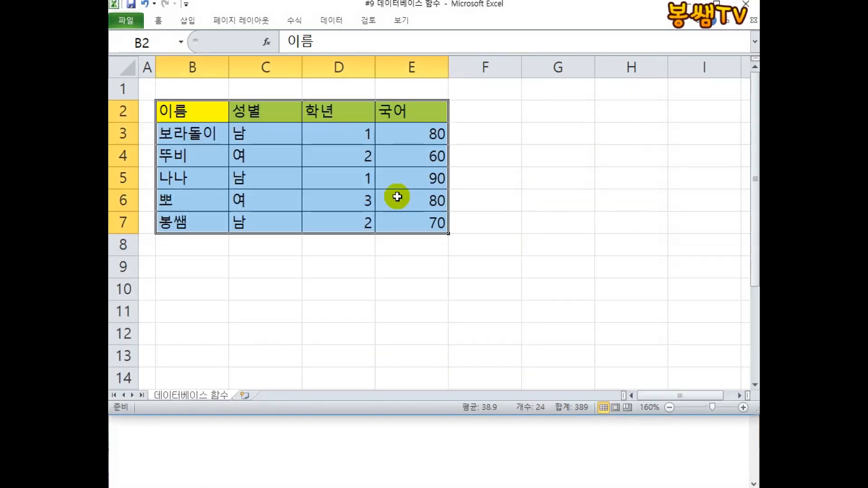
{"action": "left_click", "coordinate": [258, 115]}
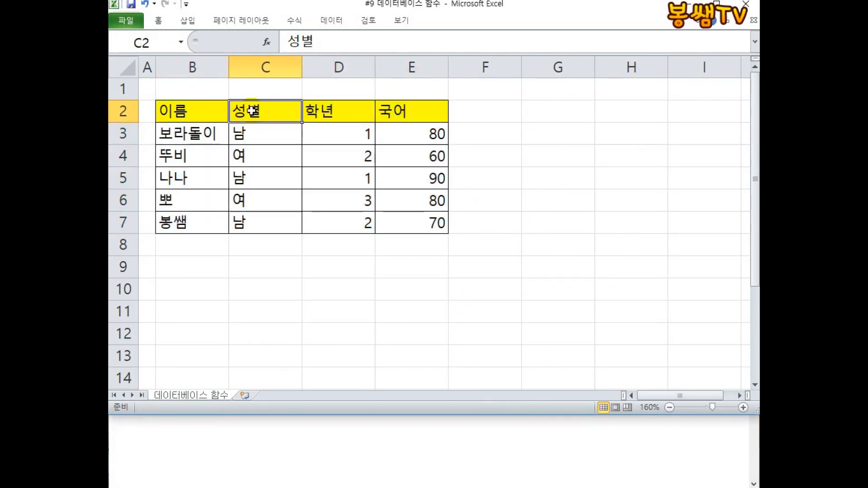
{"action": "right_click", "coordinate": [252, 111]}
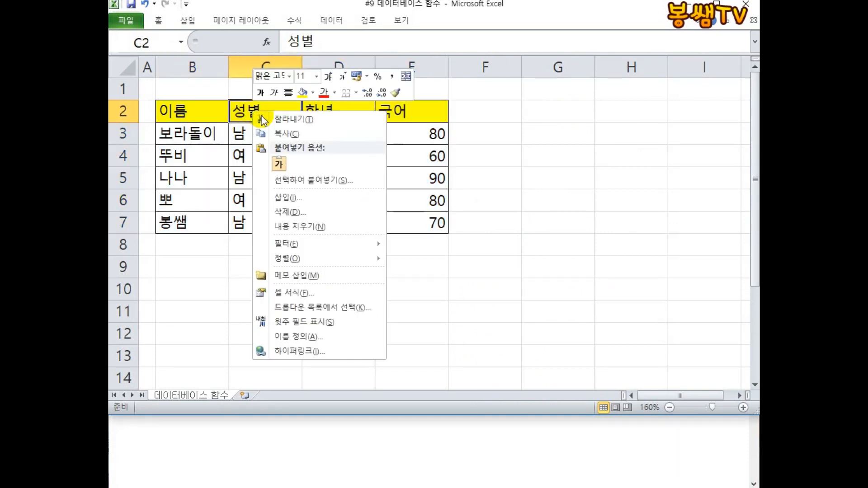
{"action": "left_click", "coordinate": [267, 131]}
{"action": "left_click", "coordinate": [562, 102]}
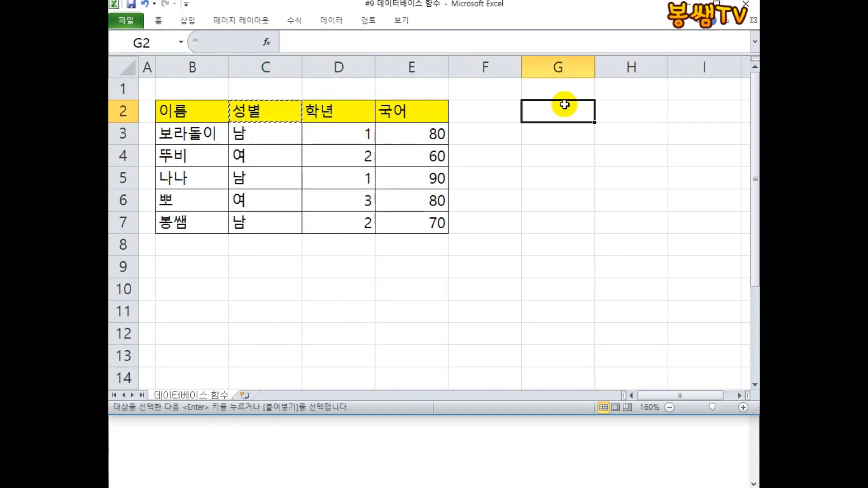
{"action": "right_click", "coordinate": [564, 104]}
{"action": "left_click", "coordinate": [592, 158]}
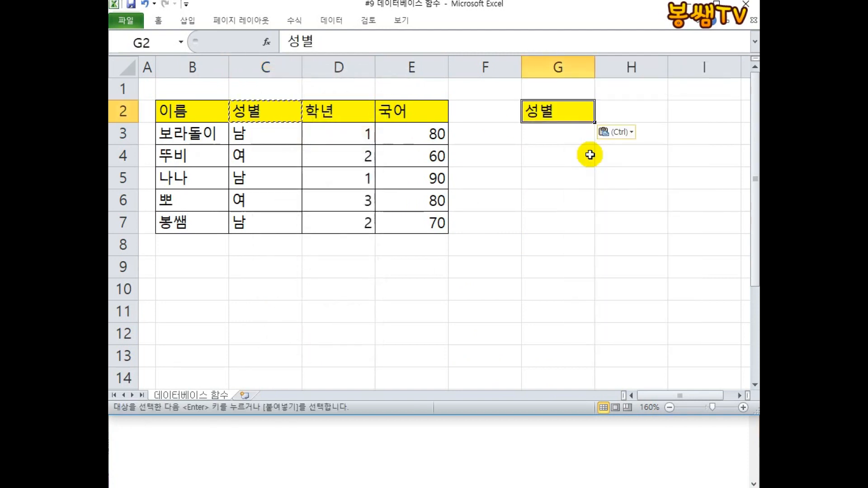
Enter 남 in G3 as the condition under the copied 성별 header.
{"action": "left_click", "coordinate": [543, 136]}
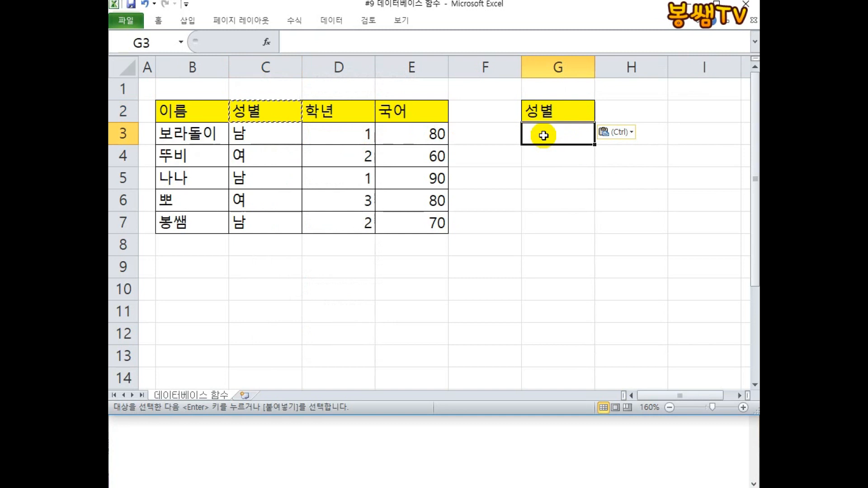
{"action": "type", "text": "SKA"}
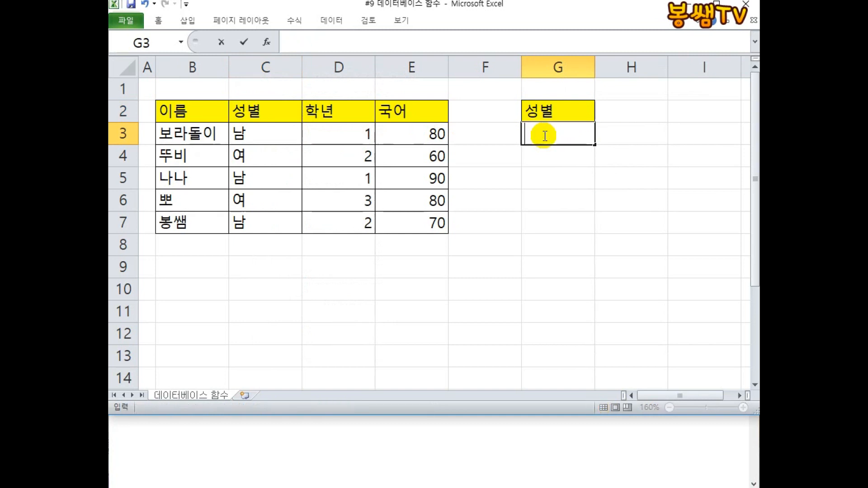
{"action": "key", "text": "Return"}
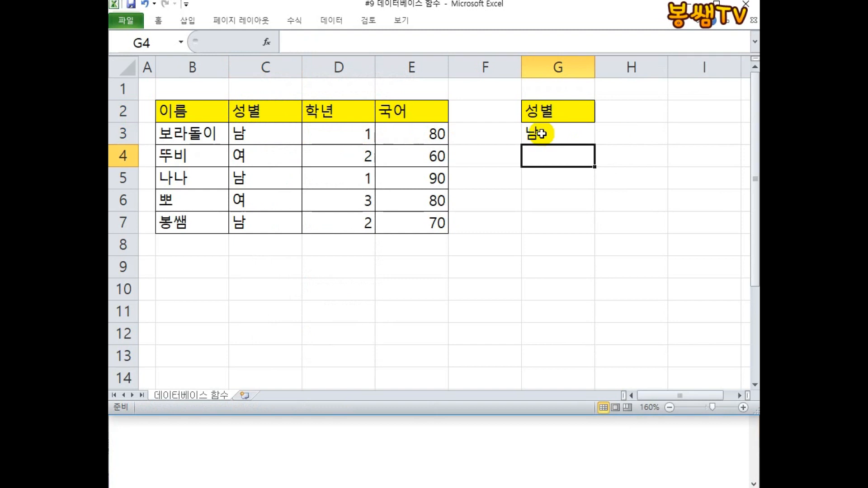
Start a DSUM formula in E8 with the whole table B2:E7 as its database argument.
{"action": "left_click", "coordinate": [391, 247]}
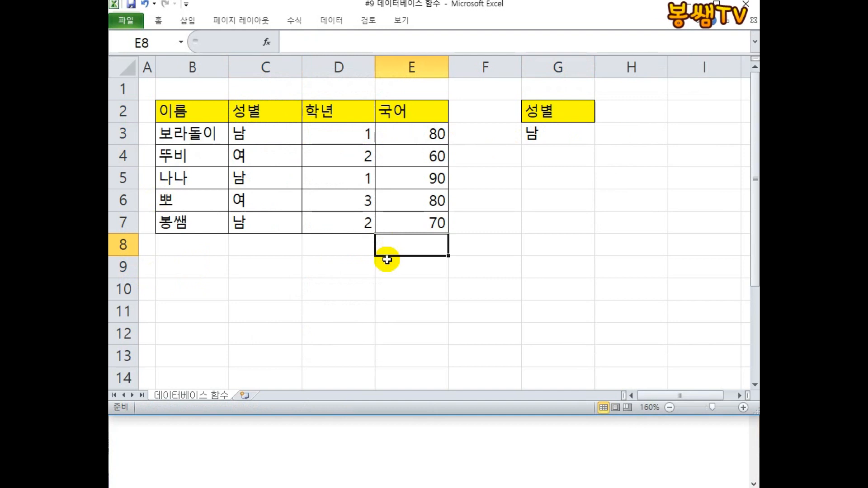
{"action": "type", "text": "=DSU"}
{"action": "key", "text": "BackSpace"}
{"action": "key", "text": "BackSpace"}
{"action": "type", "text": "DSUM("}
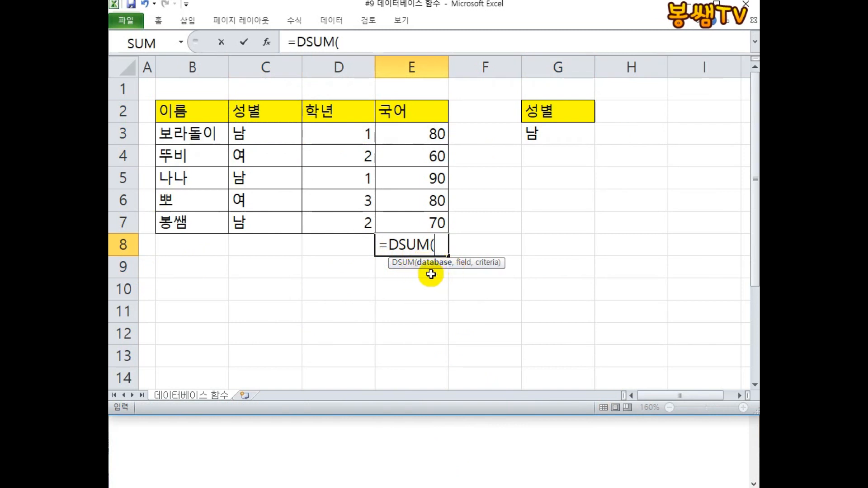
{"action": "left_click_drag", "start_coordinate": [185, 111], "coordinate": [388, 220]}
{"action": "type", "text": ","}
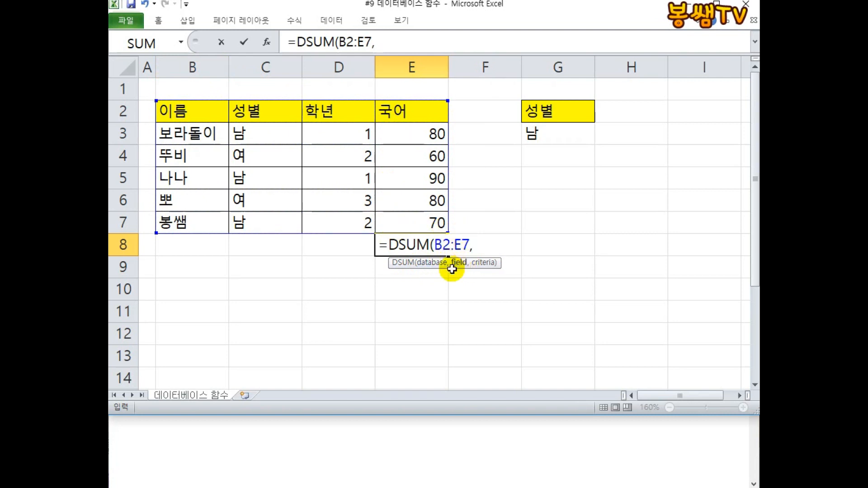
Handwrite an underlined A 필 beside the table, underline DSUM in the E8 formula, and clear the annotations.
{"action": "left_click", "coordinate": [724, 4]}
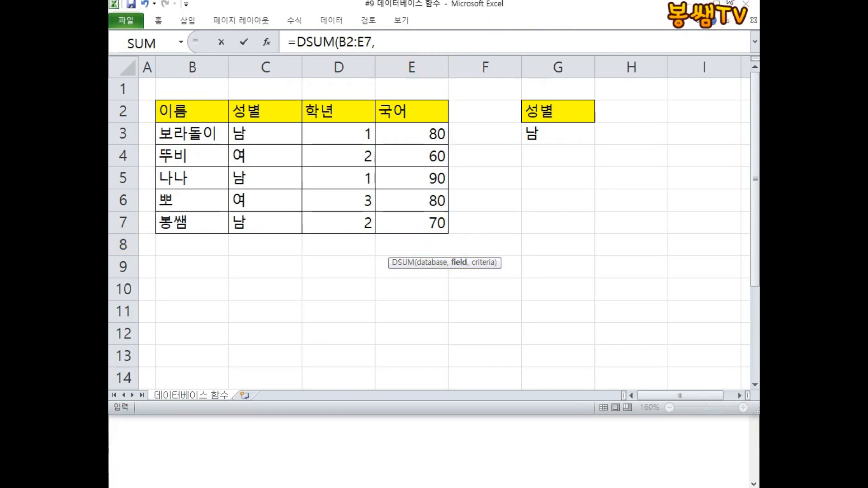
{"action": "mouse_move", "coordinate": [425, 158]}
{"action": "left_mouse_down"}
{"action": "mouse_move", "coordinate": [461, 107]}
{"action": "mouse_move", "coordinate": [473, 147]}
{"action": "left_mouse_up"}
{"action": "mouse_move", "coordinate": [441, 129]}
{"action": "left_mouse_down"}
{"action": "mouse_move", "coordinate": [551, 142]}
{"action": "mouse_move", "coordinate": [532, 144]}
{"action": "left_mouse_up"}
{"action": "left_click_drag", "start_coordinate": [529, 162], "coordinate": [507, 163]}
{"action": "left_click_drag", "start_coordinate": [551, 141], "coordinate": [568, 185]}
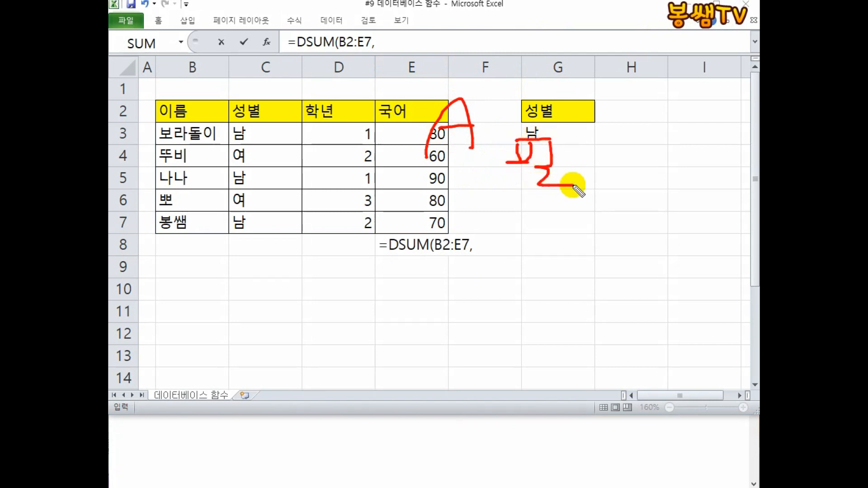
{"action": "left_click_drag", "start_coordinate": [383, 259], "coordinate": [411, 259]}
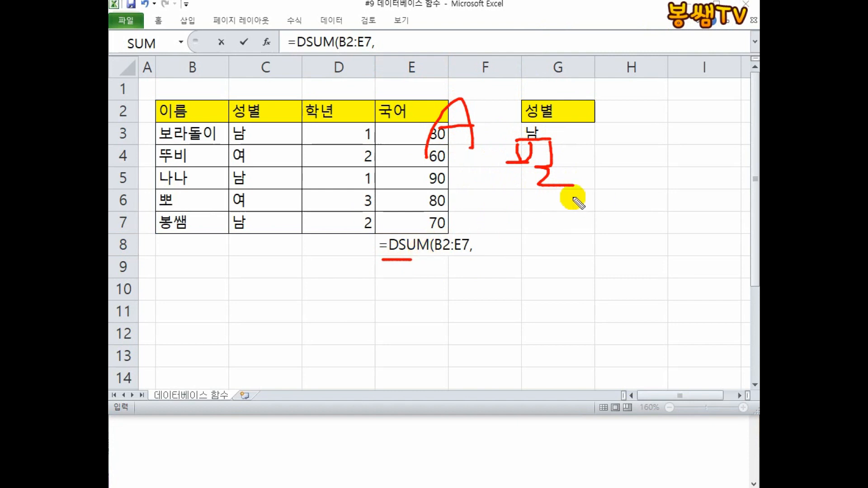
{"action": "left_click_drag", "start_coordinate": [489, 208], "coordinate": [590, 197]}
{"action": "left_click_drag", "start_coordinate": [550, 212], "coordinate": [573, 208]}
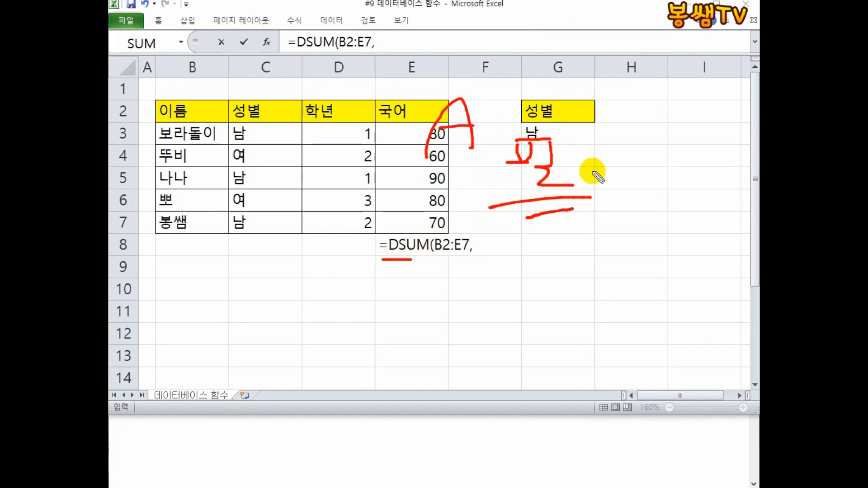
{"action": "key", "text": "Escape"}
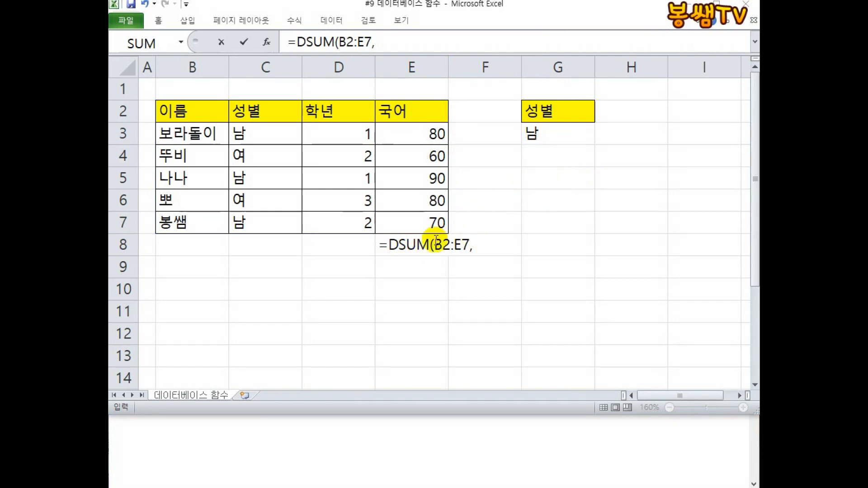
Complete the DSUM formula in E8 with field number 4 and criteria range G2:G3.
{"action": "left_click", "coordinate": [472, 250]}
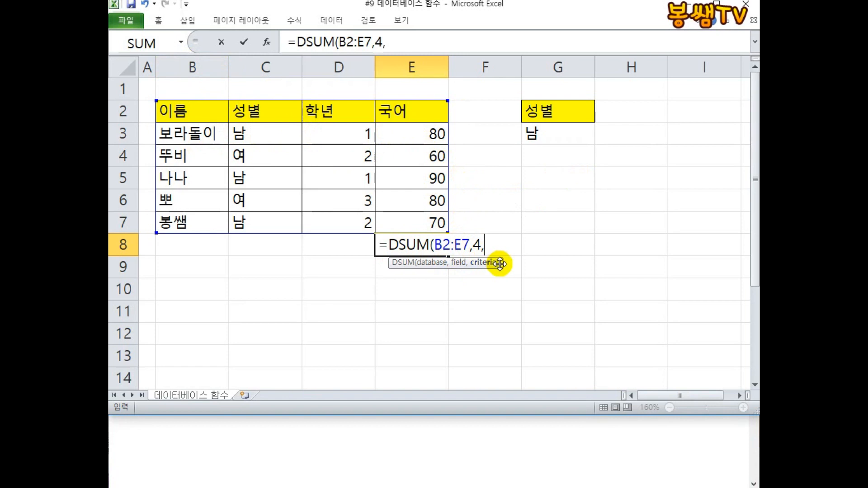
{"action": "left_click_drag", "start_coordinate": [544, 108], "coordinate": [552, 129]}
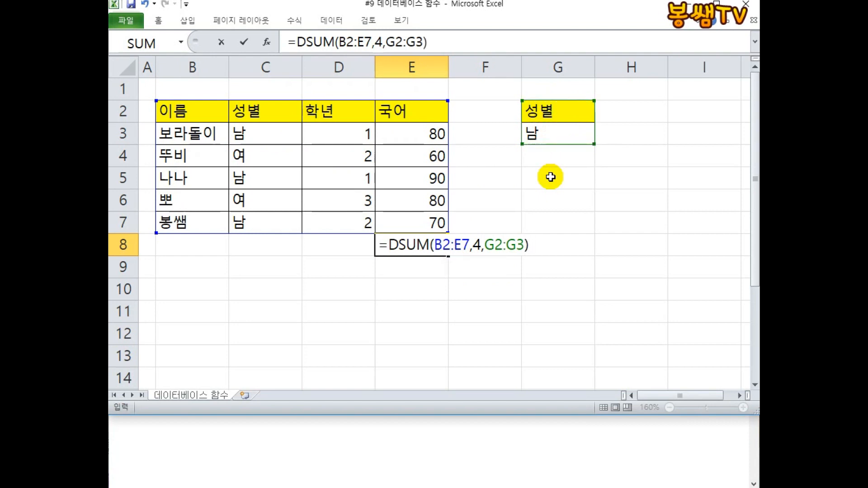
{"action": "key", "text": "Return"}
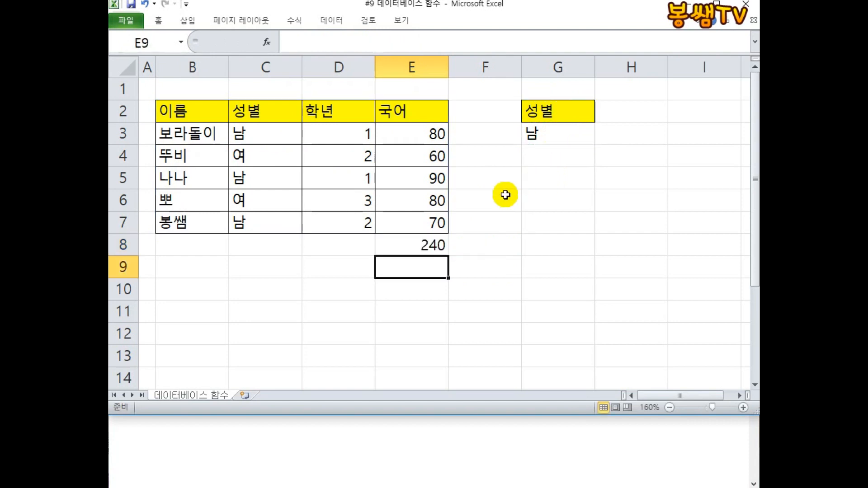
Inspect the DSUM formula in E8 and point out C2:C3, the table's own 성별 header and first value.
{"action": "double_click", "coordinate": [407, 247]}
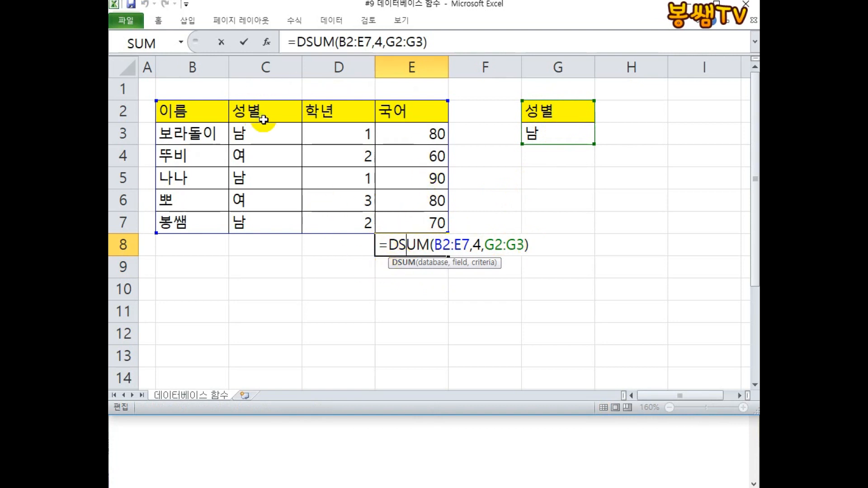
{"action": "key", "text": "Escape"}
{"action": "left_click_drag", "start_coordinate": [258, 113], "coordinate": [261, 139]}
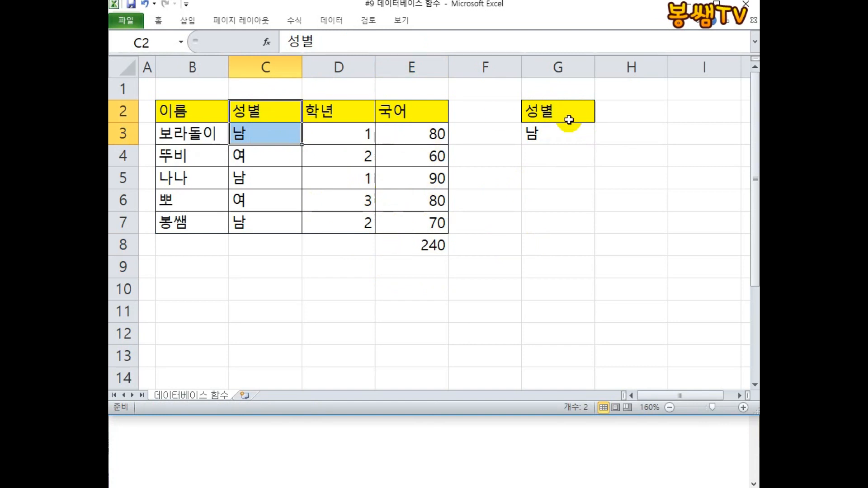
{"action": "left_click_drag", "start_coordinate": [267, 111], "coordinate": [268, 137]}
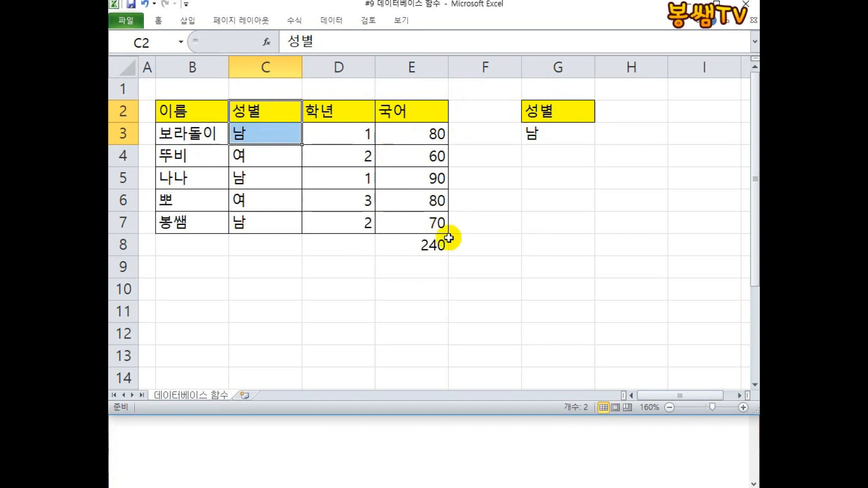
Replace the criteria range in the E8 DSUM formula with C2:C3.
{"action": "double_click", "coordinate": [403, 245]}
{"action": "left_click_drag", "start_coordinate": [487, 244], "coordinate": [524, 245]}
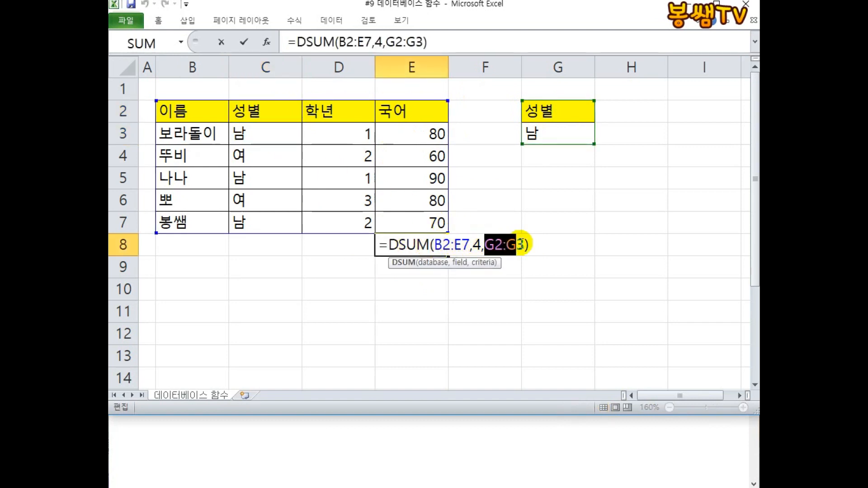
{"action": "left_click_drag", "start_coordinate": [269, 111], "coordinate": [271, 134]}
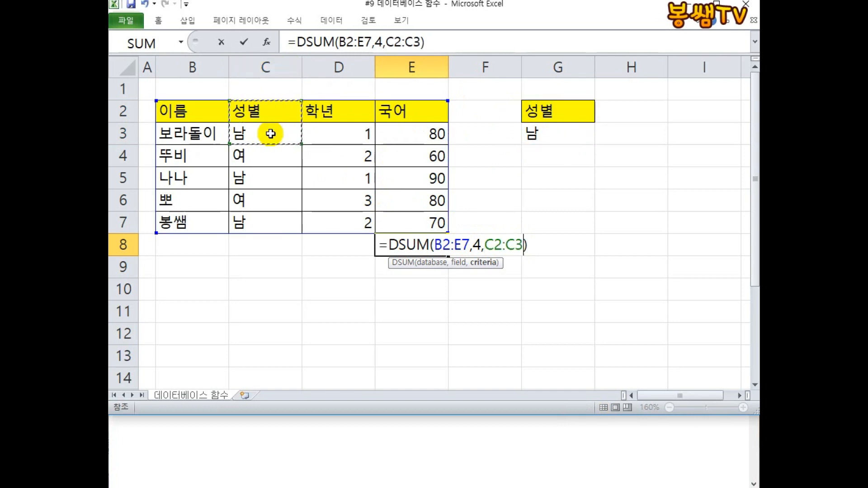
{"action": "key", "text": "Return"}
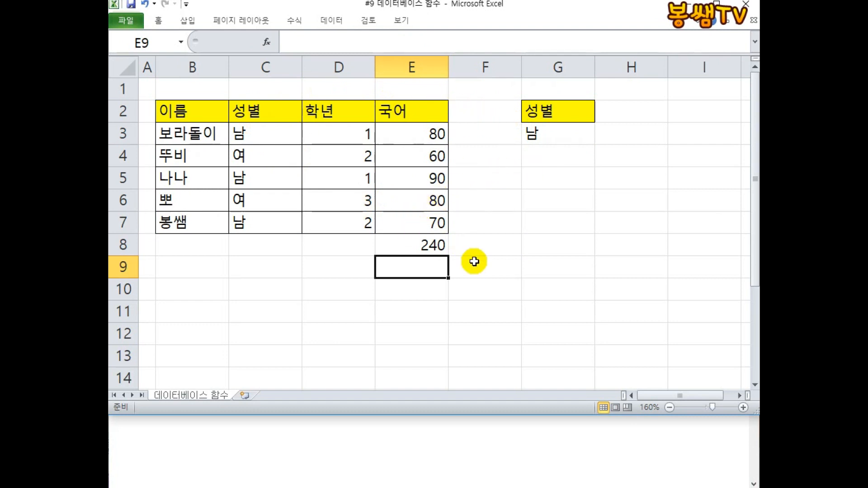
Review the arguments of the edited DSUM formula in E8 without changing them.
{"action": "left_click", "coordinate": [403, 245]}
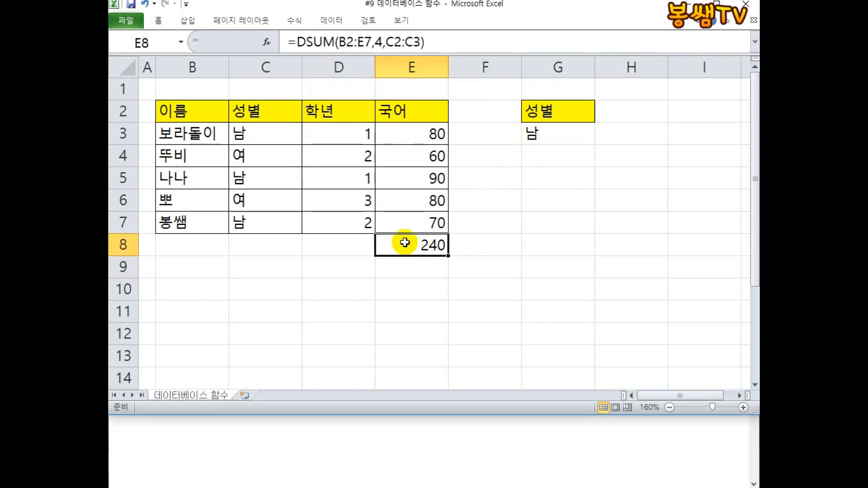
{"action": "double_click", "coordinate": [425, 244]}
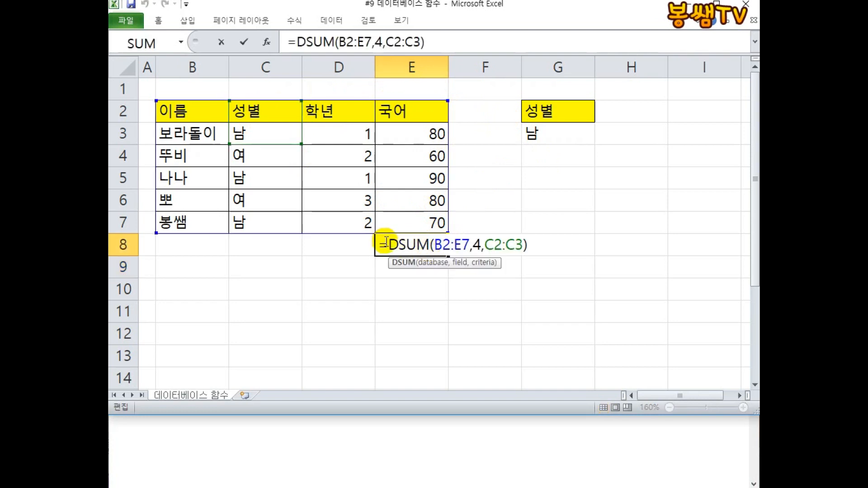
{"action": "key", "text": "Escape"}
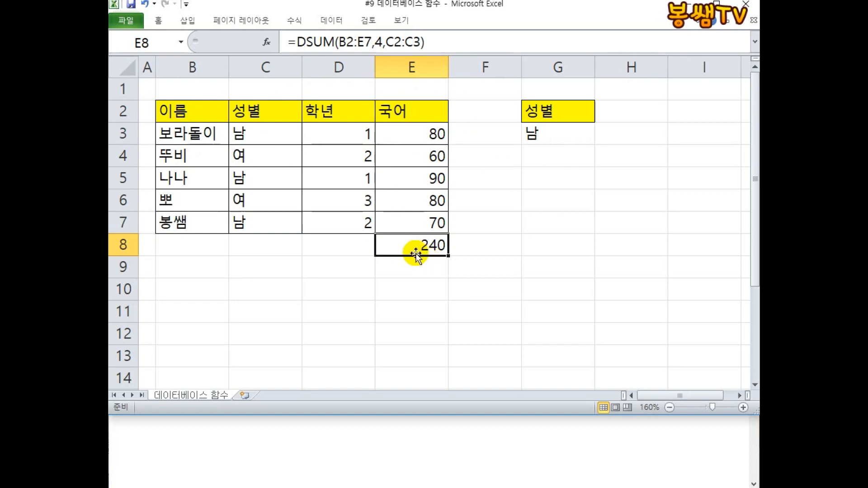
Change the function in the E8 formula to DAVERAGE, keeping the arguments B2:E7, 4 and C2:C3.
{"action": "double_click", "coordinate": [400, 246]}
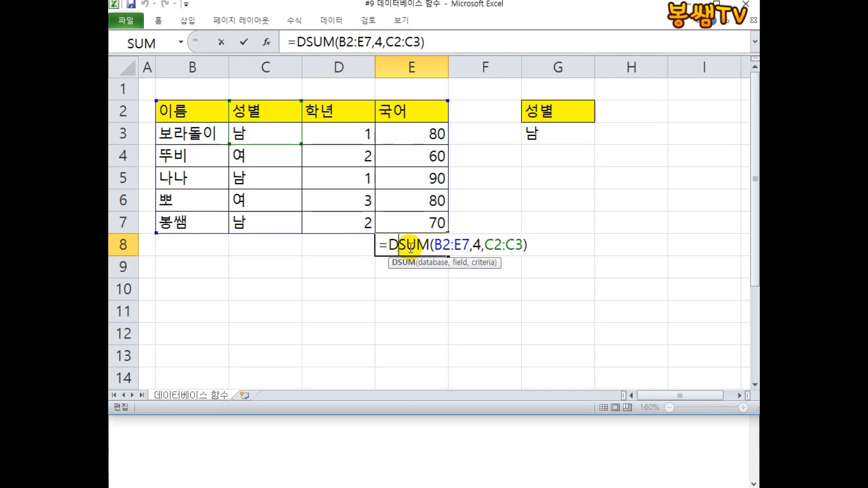
{"action": "left_click_drag", "start_coordinate": [398, 245], "coordinate": [428, 245]}
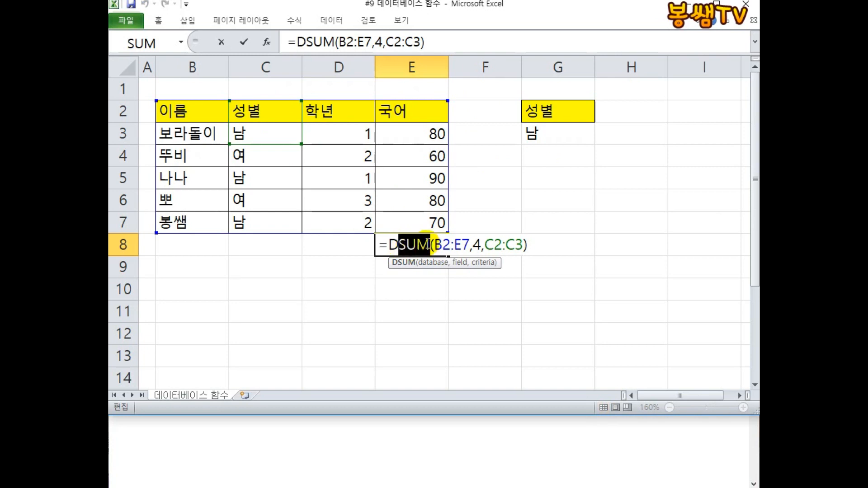
{"action": "type", "text": "ㅁㅍ"}
{"action": "key", "text": "BackSpace"}
{"action": "key", "text": "BackSpace"}
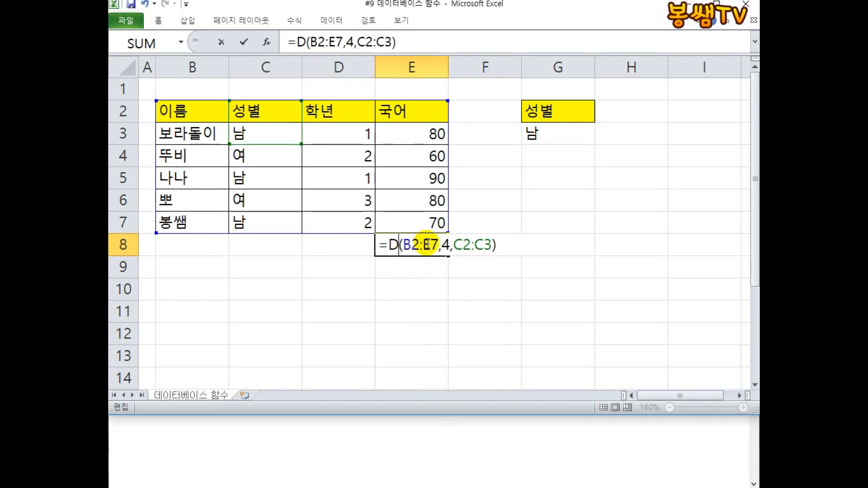
{"action": "type", "text": "AVERAGE"}
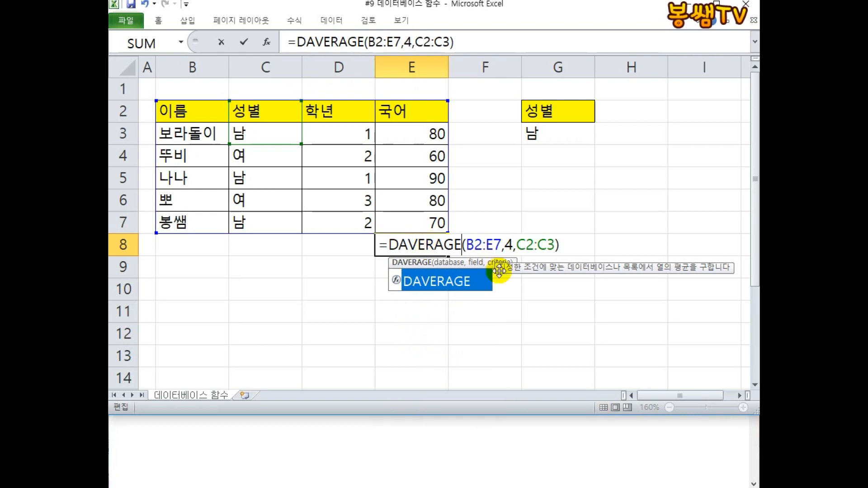
{"action": "left_click_drag", "start_coordinate": [462, 245], "coordinate": [393, 245]}
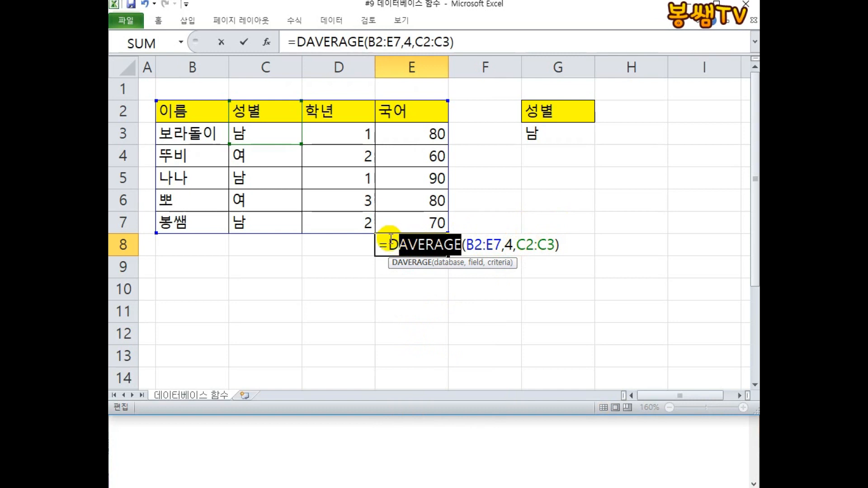
{"action": "key", "text": "Return"}
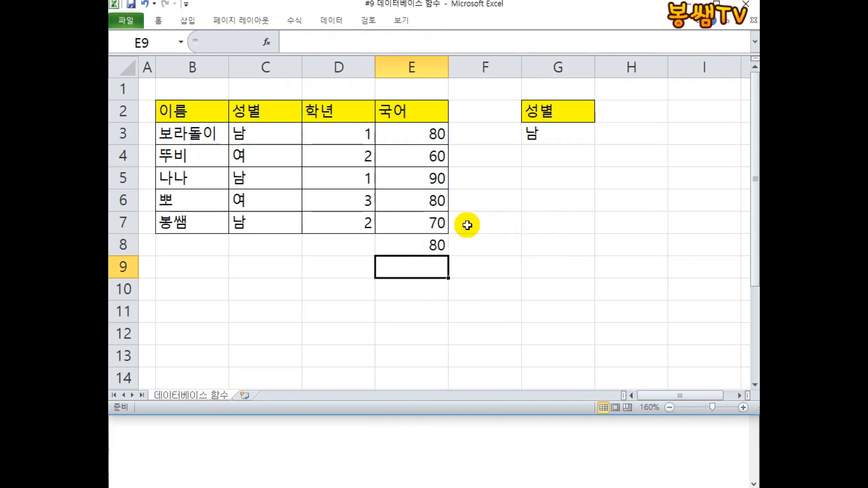
Change the function in the E8 formula to DMAX with the same database, field and criteria arguments.
{"action": "left_click", "coordinate": [430, 246]}
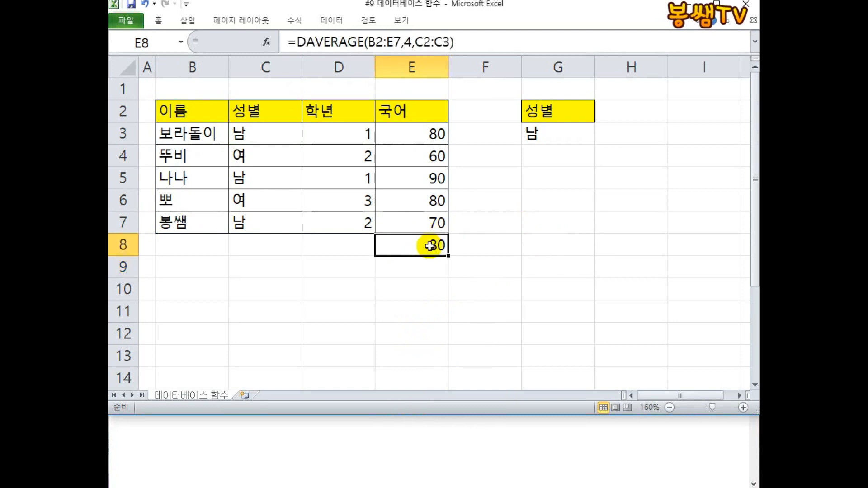
{"action": "double_click", "coordinate": [430, 245]}
{"action": "left_click_drag", "start_coordinate": [398, 244], "coordinate": [461, 241]}
{"action": "type", "text": "MAX"}
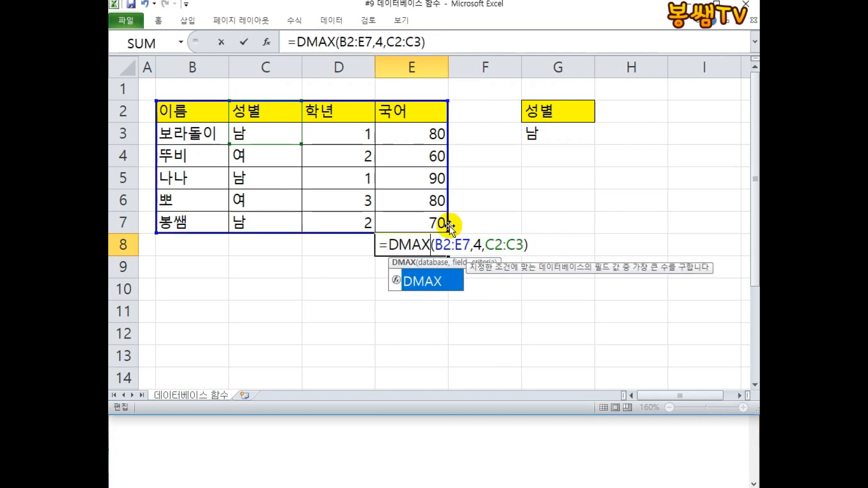
{"action": "key", "text": "Return"}
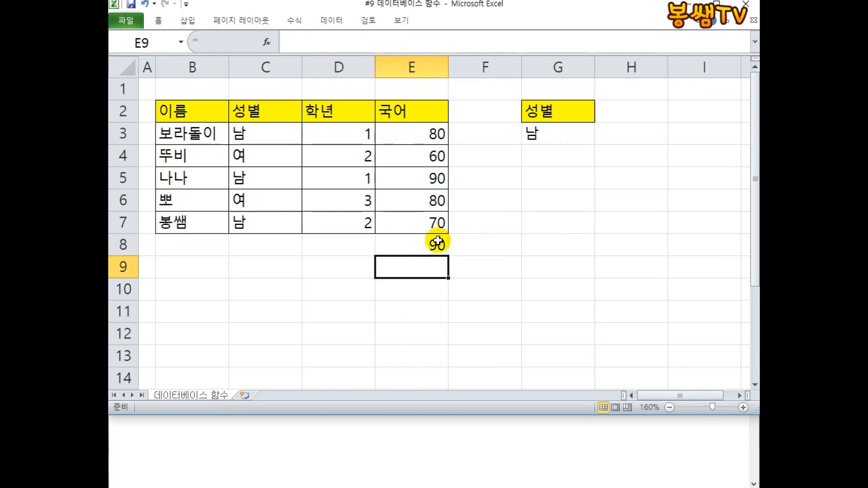
Change the function in the E8 formula to DMIN with the same three arguments.
{"action": "double_click", "coordinate": [437, 242]}
{"action": "mouse_move", "coordinate": [399, 245]}
{"action": "left_mouse_down"}
{"action": "mouse_move", "coordinate": [438, 244]}
{"action": "mouse_move", "coordinate": [415, 240]}
{"action": "left_mouse_up"}
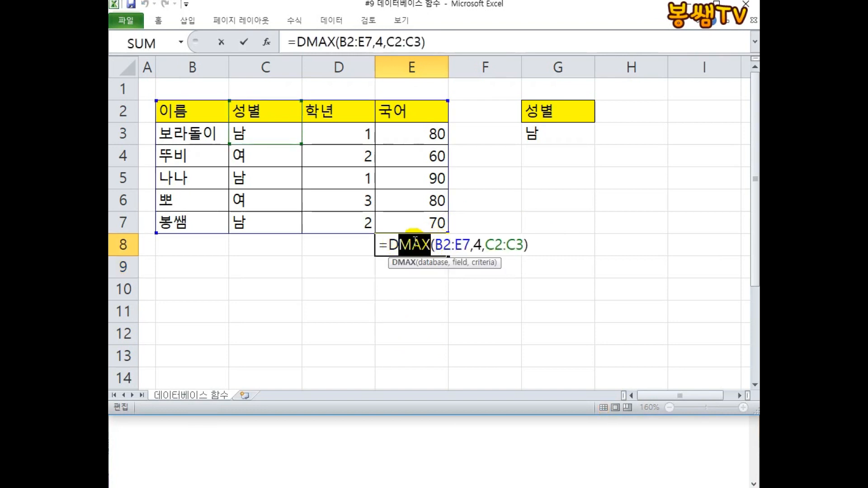
{"action": "type", "text": "MIN"}
{"action": "key", "text": "Return"}
Change the function in the E8 formula to DCOUNT, keeping the arguments B2:E7, 4 and C2:C3.
{"action": "double_click", "coordinate": [412, 242]}
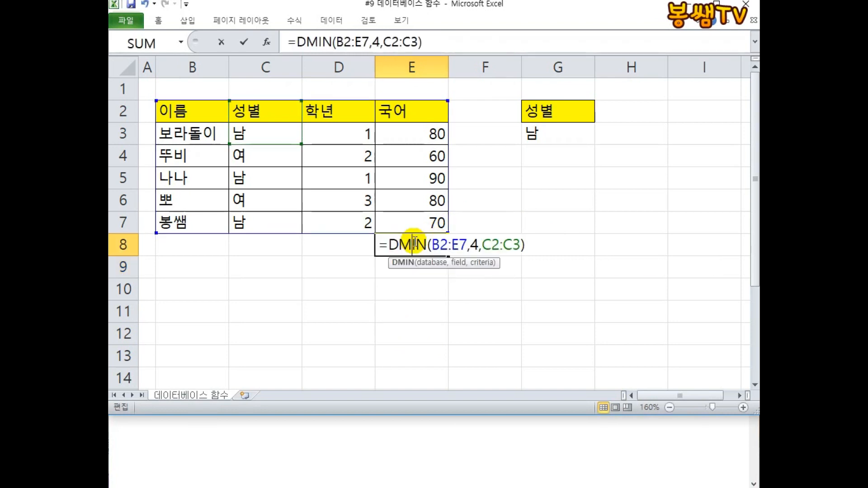
{"action": "left_click", "coordinate": [523, 239]}
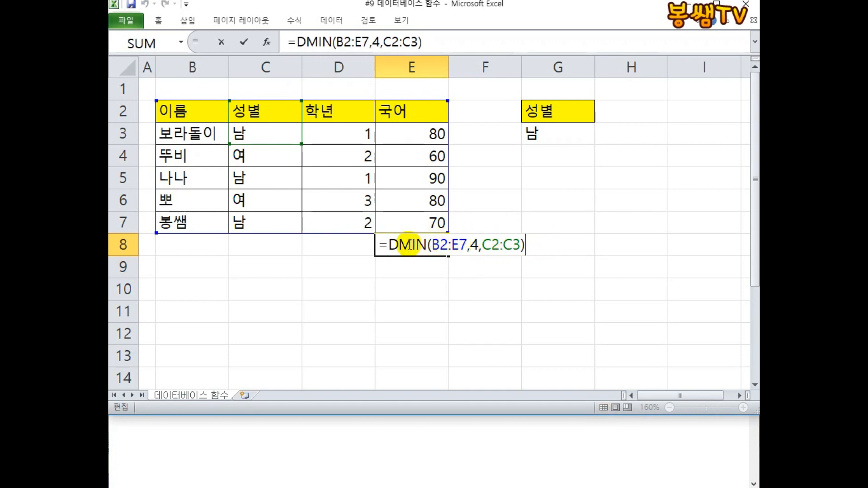
{"action": "left_click_drag", "start_coordinate": [399, 245], "coordinate": [426, 244]}
{"action": "type", "text": "COU"}
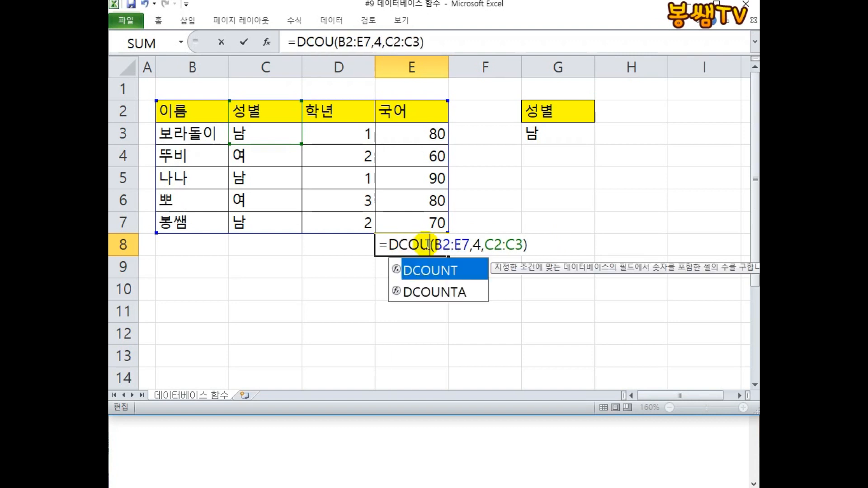
{"action": "type", "text": "NT"}
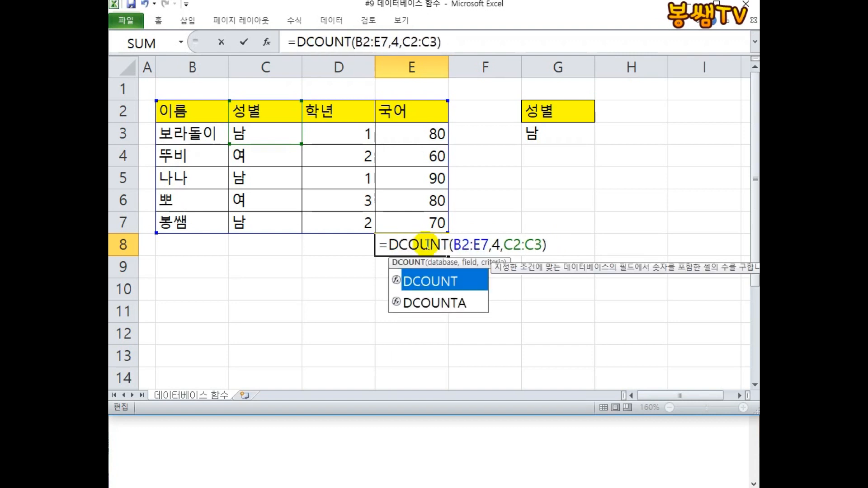
{"action": "key", "text": "Return"}
Change the function in the E8 formula to DCOUNTA with the same arguments.
{"action": "double_click", "coordinate": [426, 245]}
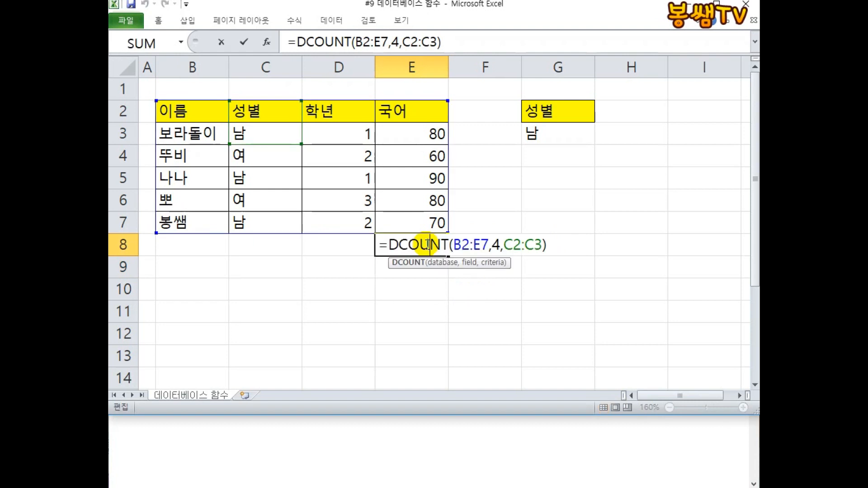
{"action": "left_click", "coordinate": [450, 245]}
{"action": "type", "text": "A"}
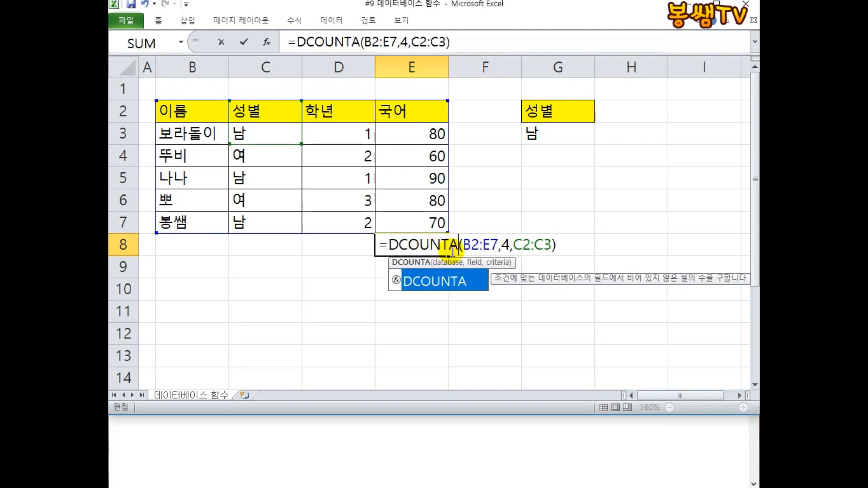
{"action": "key", "text": "Return"}
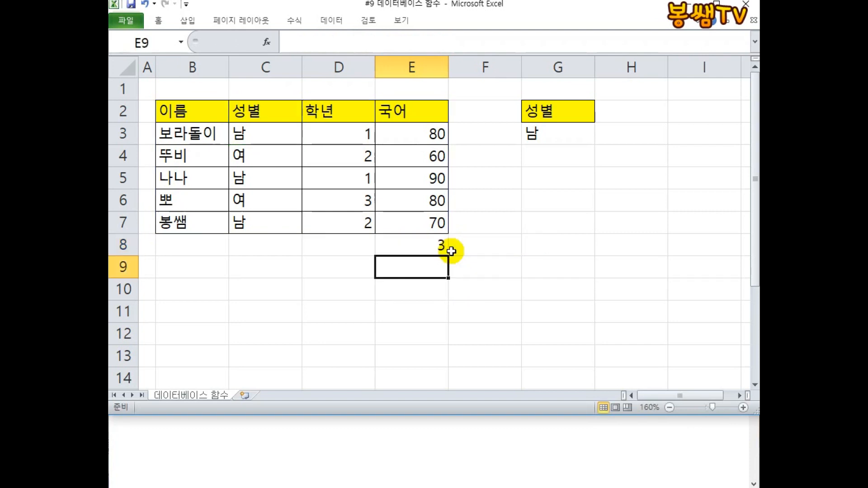
Review the DCOUNTA formula in E8 and clear the cell.
{"action": "double_click", "coordinate": [430, 244]}
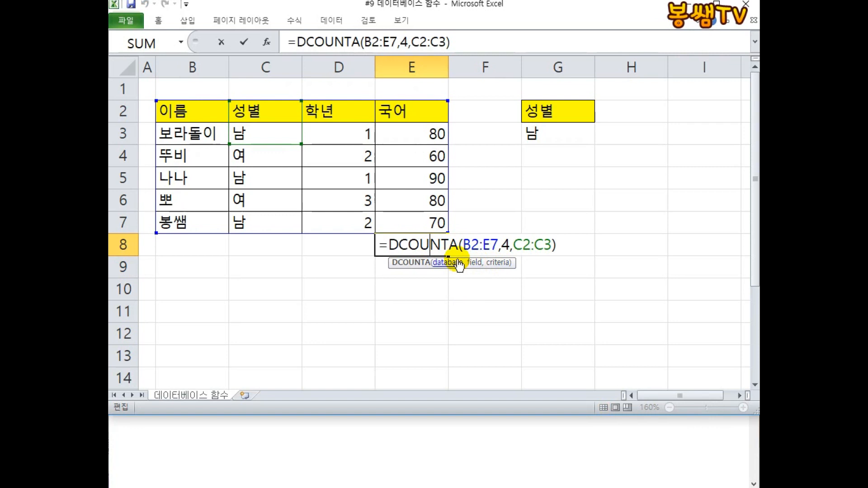
{"action": "key", "text": "ctrl+Return"}
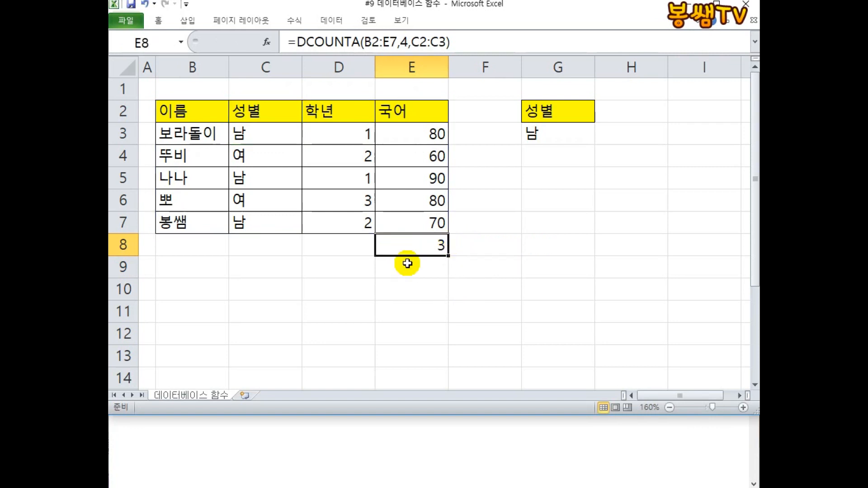
{"action": "key", "text": "Delete"}
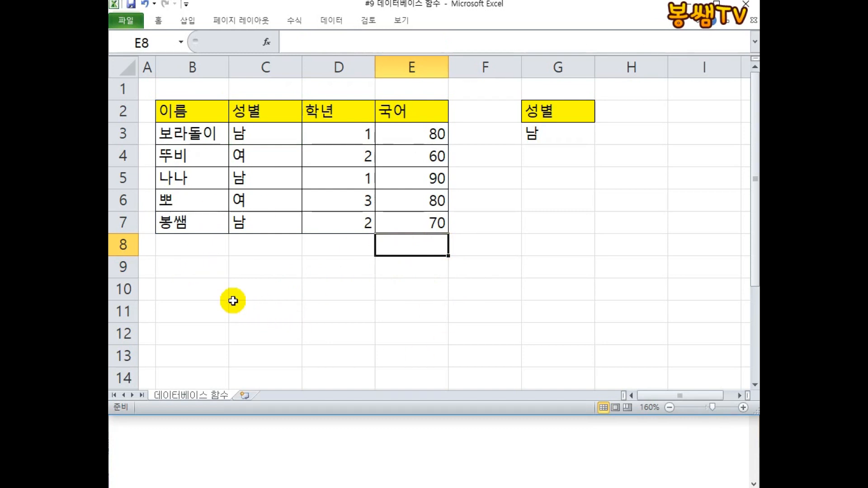
Start a list of database function names below the table with DSUM in B9 and DAVERAGE in B10.
{"action": "left_click", "coordinate": [206, 270]}
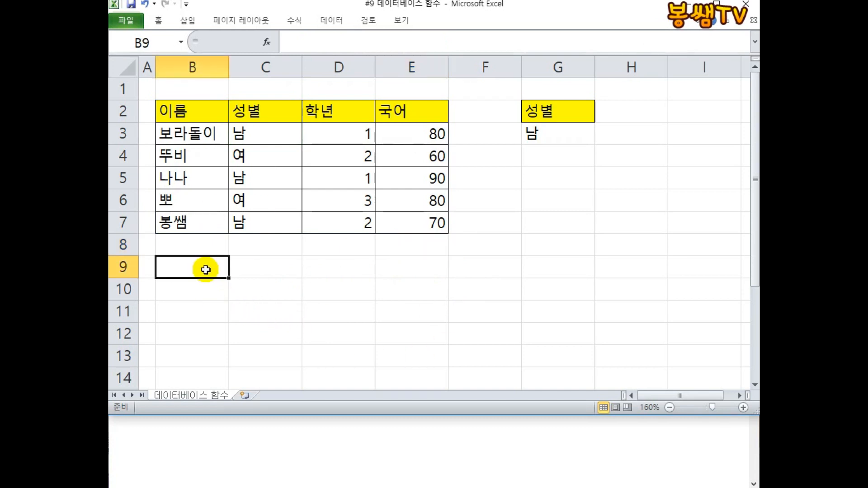
{"action": "type", "text": "ㅇ"}
{"action": "key", "text": "BackSpace"}
{"action": "type", "text": "DA"}
{"action": "key", "text": "BackSpace"}
{"action": "type", "text": "SUM"}
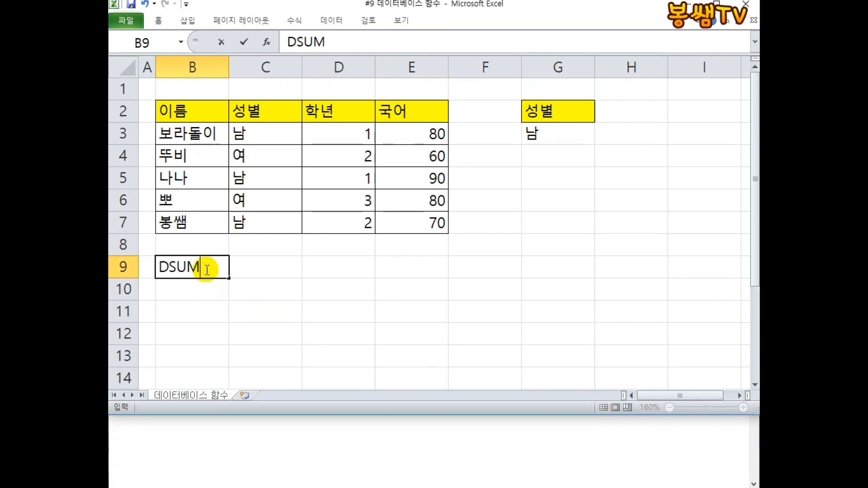
{"action": "key", "text": "Return"}
{"action": "type", "text": "DAVERAGE"}
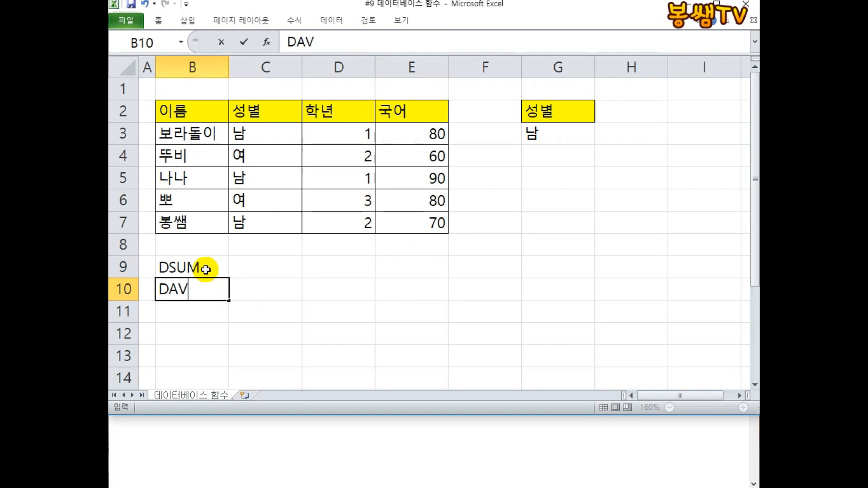
{"action": "key", "text": "Return"}
Add DMAX in B11 and DMIN in B12 to the function list, leaving B13 empty.
{"action": "type", "text": "DMAX"}
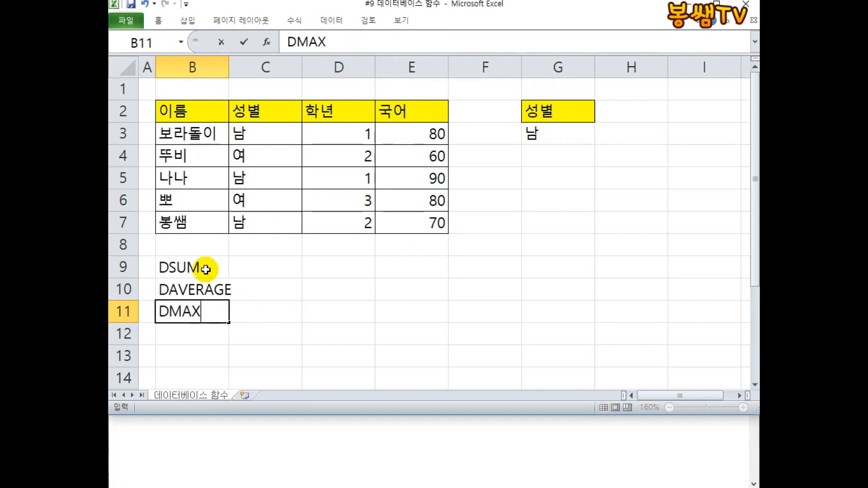
{"action": "key", "text": "Return"}
{"action": "type", "text": "DMIN"}
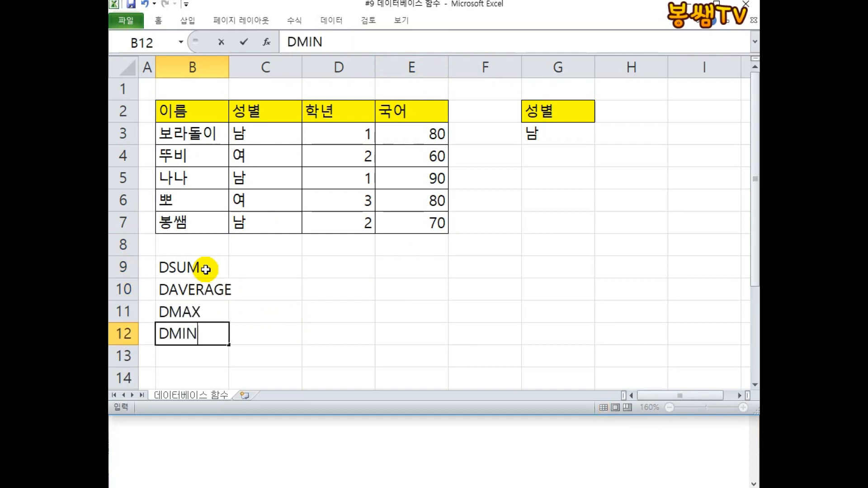
{"action": "key", "text": "Return"}
{"action": "type", "text": "DCOUN"}
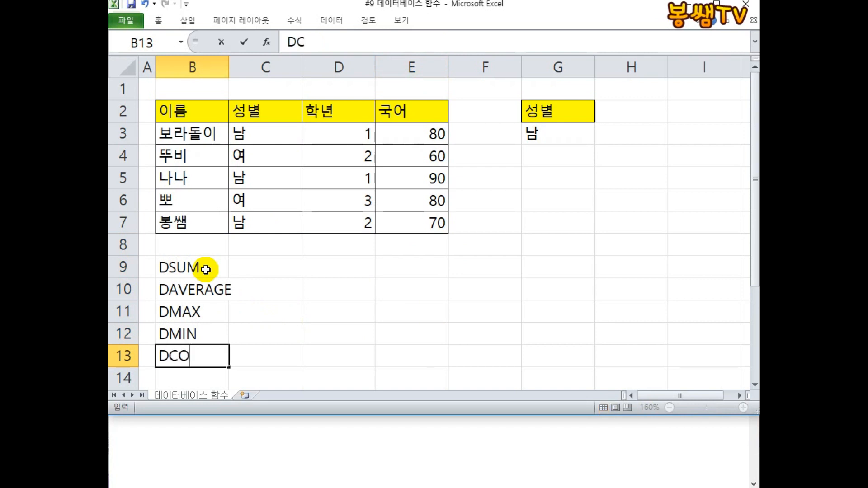
{"action": "key", "text": "Escape"}
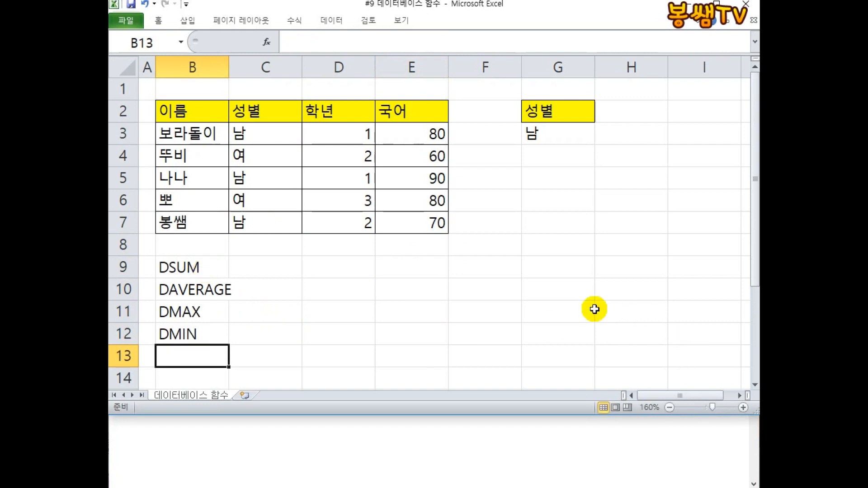
Start a second column of function names with DCOUNT in D9 and DCOUNTA in D10.
{"action": "left_click", "coordinate": [361, 258]}
{"action": "type", "text": "DCOUNT"}
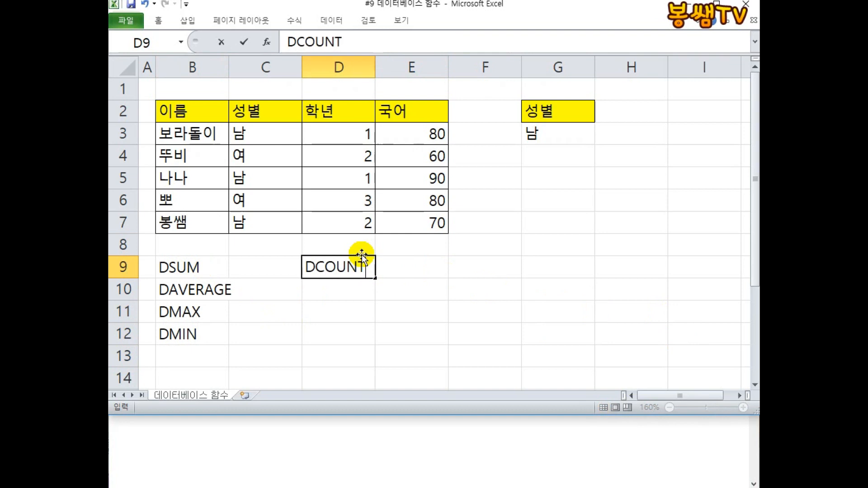
{"action": "key", "text": "Return"}
{"action": "type", "text": "DCOUNTA"}
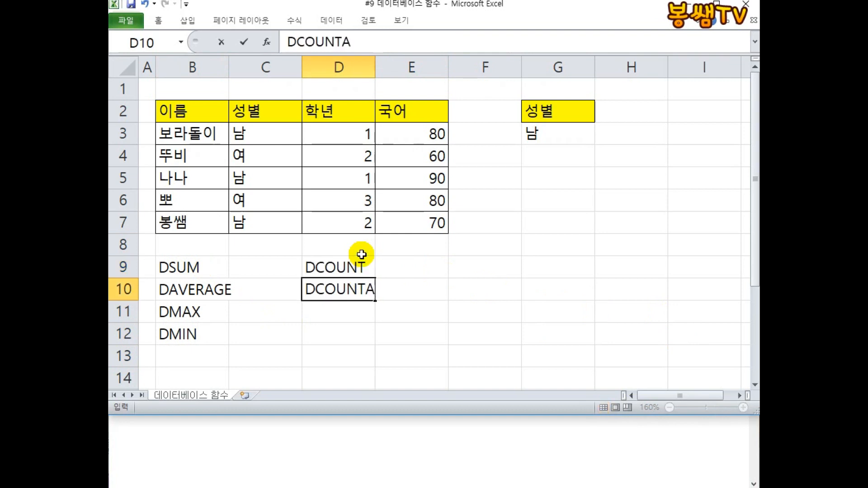
{"action": "key", "text": "Return"}
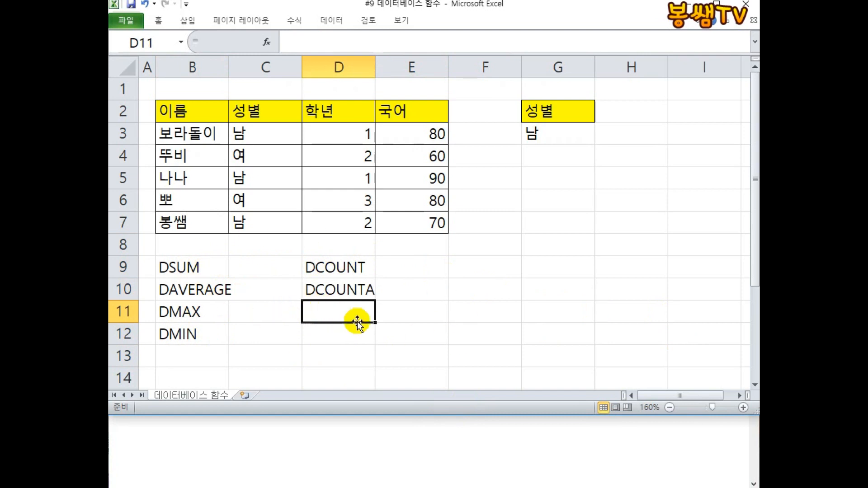
Add DSTDEV in D11 and DVAR in D12 to the second column of function names.
{"action": "type", "text": "DSTDEV"}
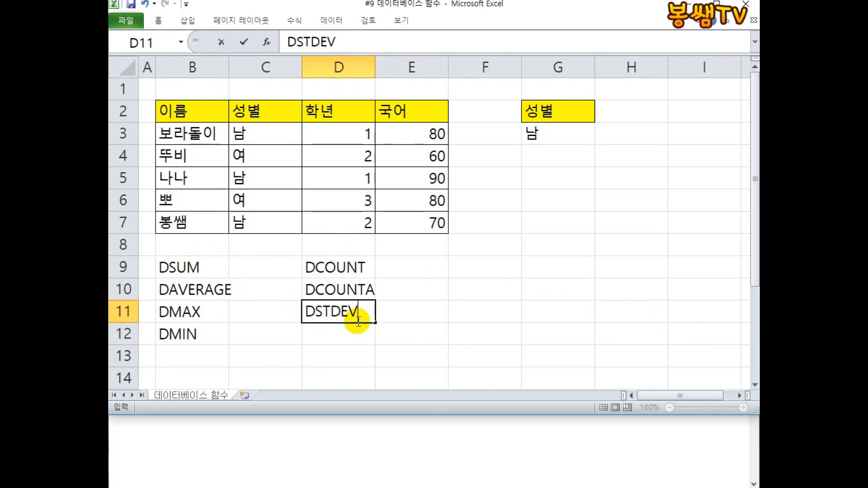
{"action": "key", "text": "Return"}
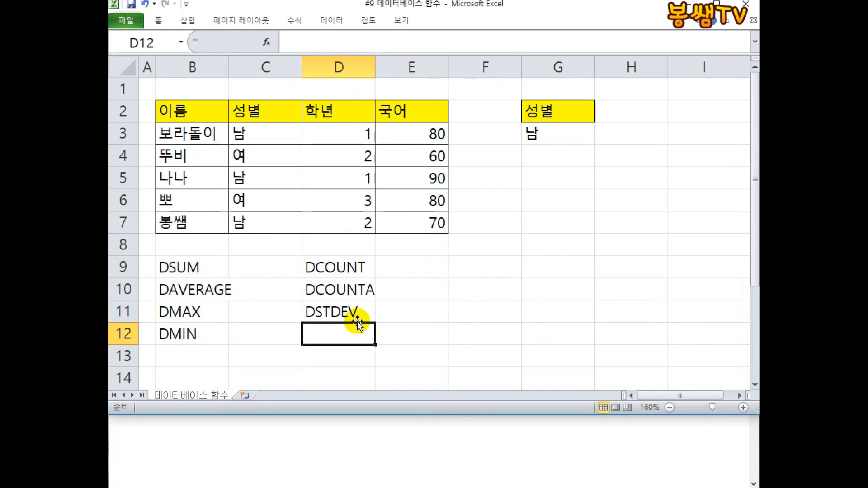
{"action": "type", "text": "DVAR"}
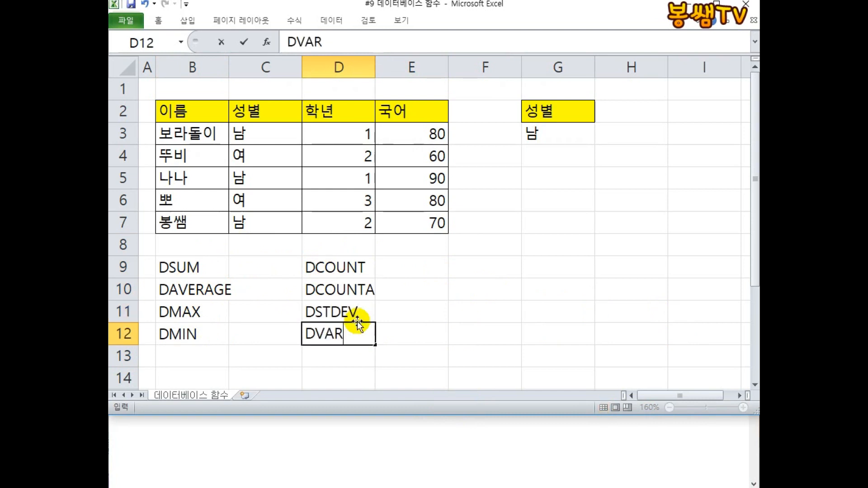
{"action": "key", "text": "Return"}
Add the notes 조건의 표준 편차 in E11 beside DSTDEV and 조건의 분산 in E12 beside DVAR.
{"action": "left_click", "coordinate": [405, 316]}
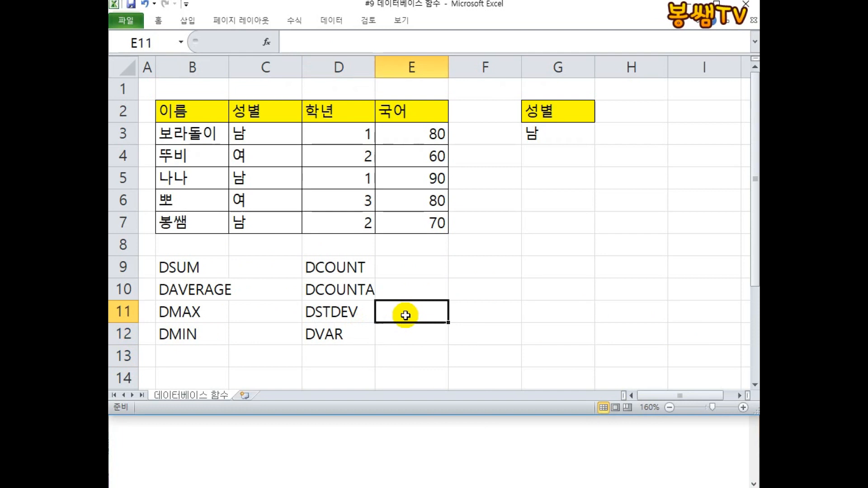
{"action": "type", "text": "조건ㅇ"}
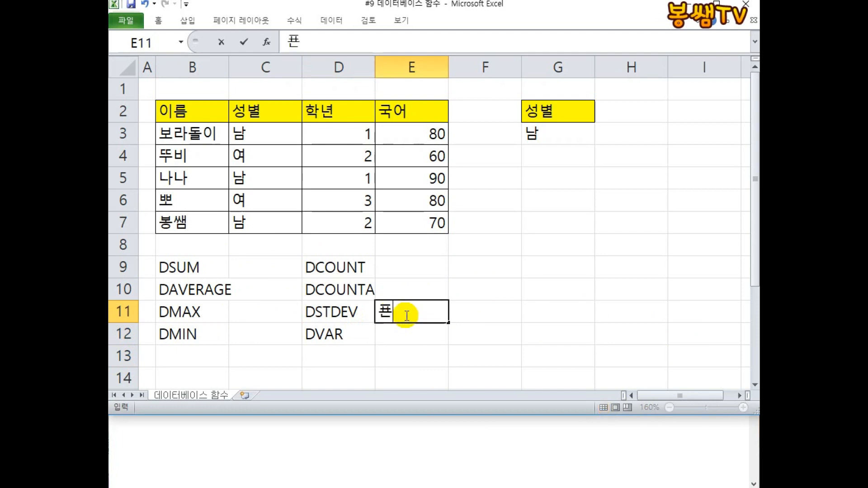
{"action": "type", "text": "의 표준 ㅍ"}
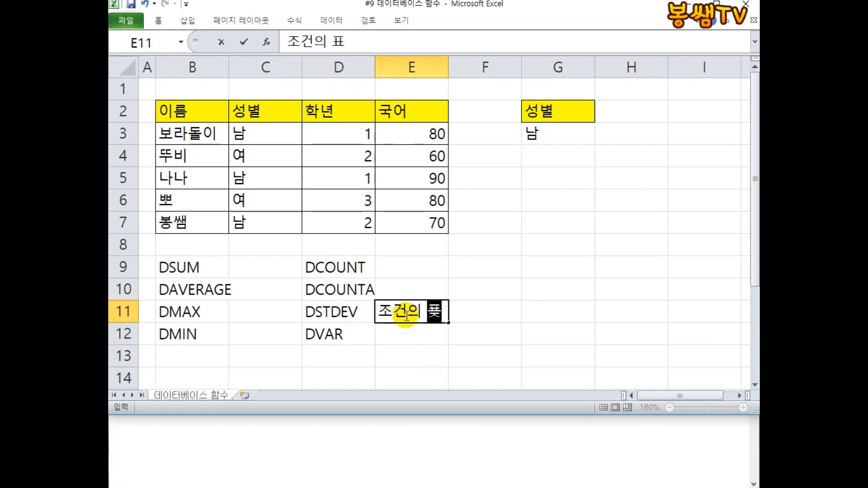
{"action": "type", "text": "ㅕㄴ차"}
{"action": "key", "text": "Return"}
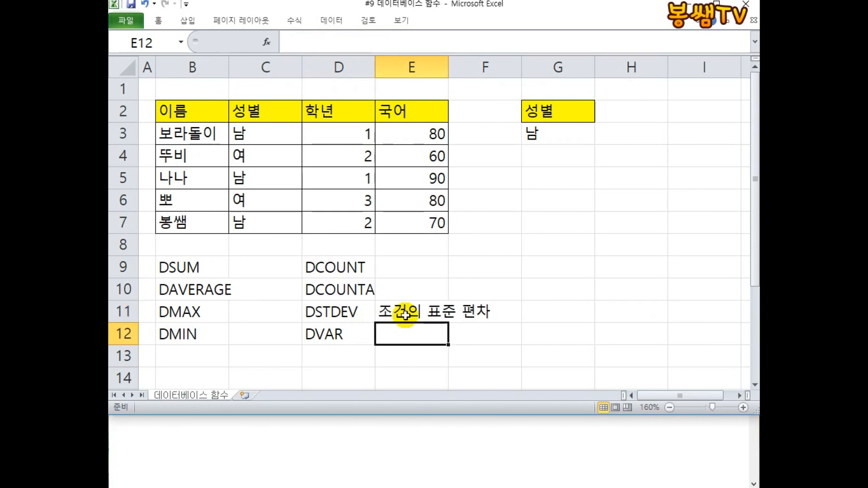
{"action": "type", "text": "조건의 분산"}
{"action": "key", "text": "Return"}
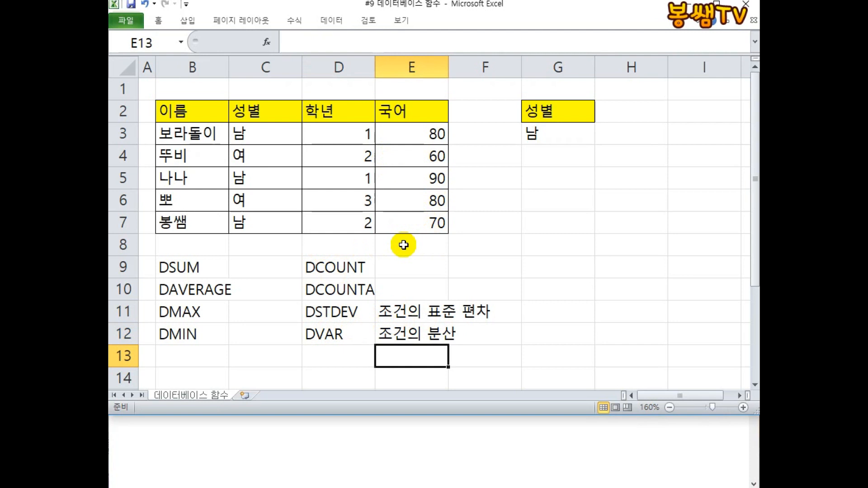
Add a second criterion beside 성별 by copying the 학년 header into H2 and entering 1 in H3.
{"action": "left_click", "coordinate": [344, 115]}
{"action": "right_click", "coordinate": [345, 116]}
{"action": "left_click", "coordinate": [384, 141]}
{"action": "left_click", "coordinate": [622, 111]}
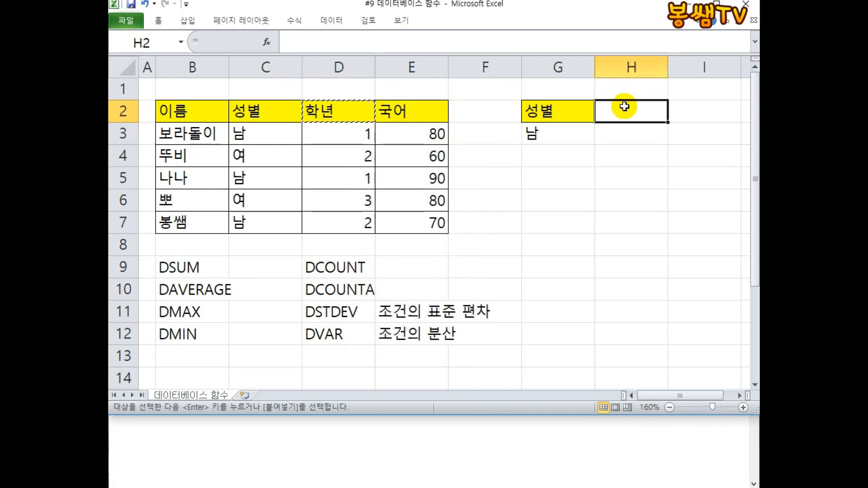
{"action": "right_click", "coordinate": [624, 113]}
{"action": "left_click", "coordinate": [646, 157]}
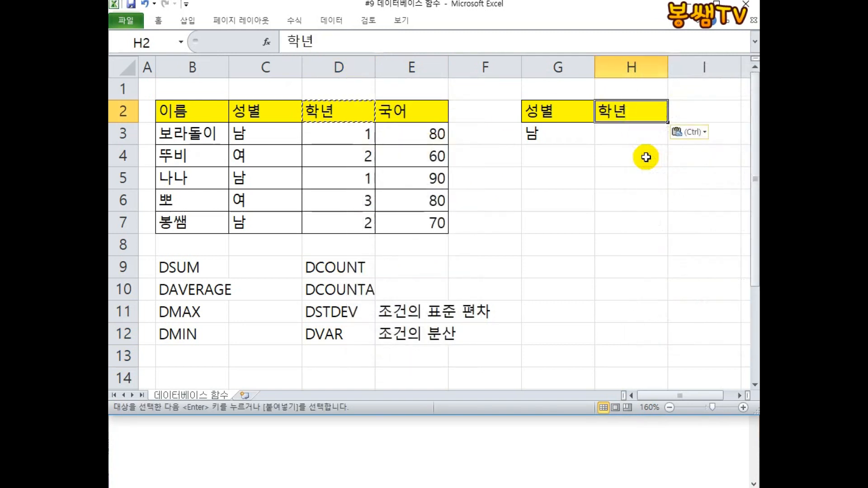
{"action": "left_click", "coordinate": [623, 130]}
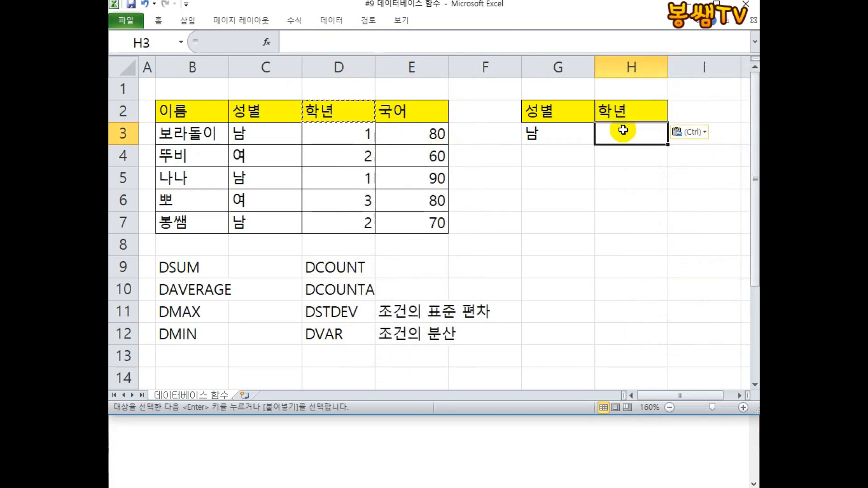
{"action": "type", "text": "1"}
{"action": "key", "text": "Return"}
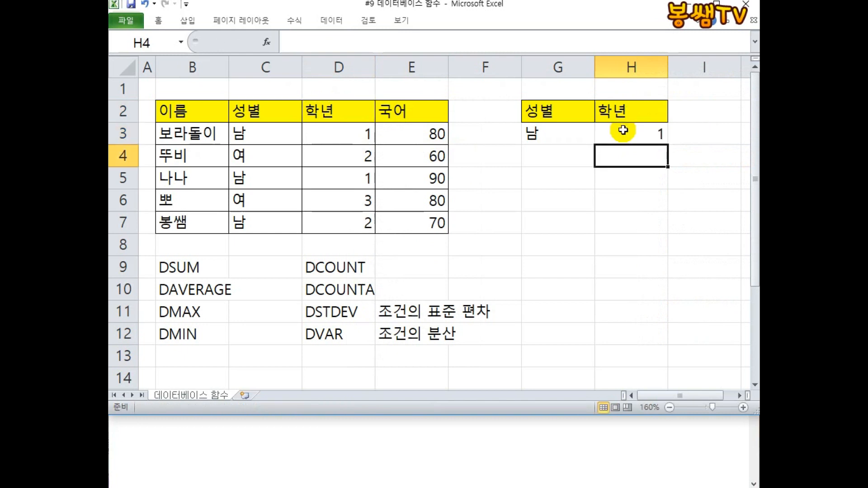
Sum the 국어 scores meeting both criteria in E8 with the formula =DSUM(B2:E7,E2,G2:H3).
{"action": "left_click", "coordinate": [407, 239]}
{"action": "type", "text": "=DSUM("}
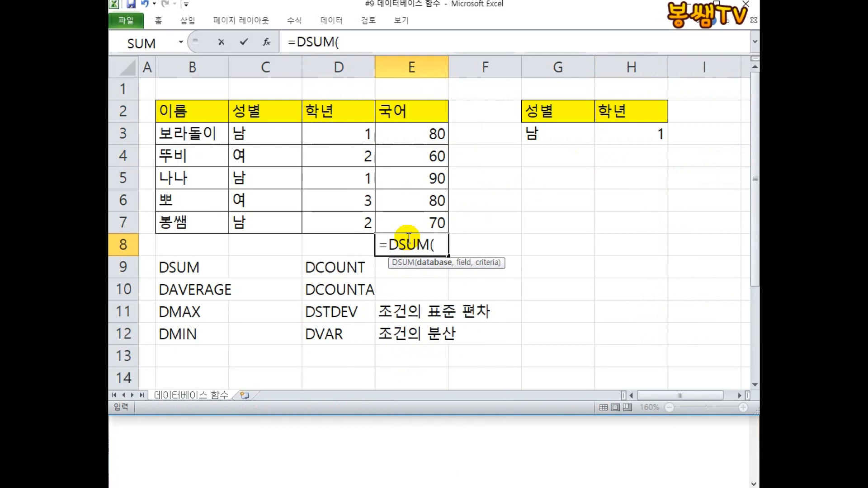
{"action": "left_click_drag", "start_coordinate": [194, 111], "coordinate": [405, 217]}
{"action": "type", "text": ","}
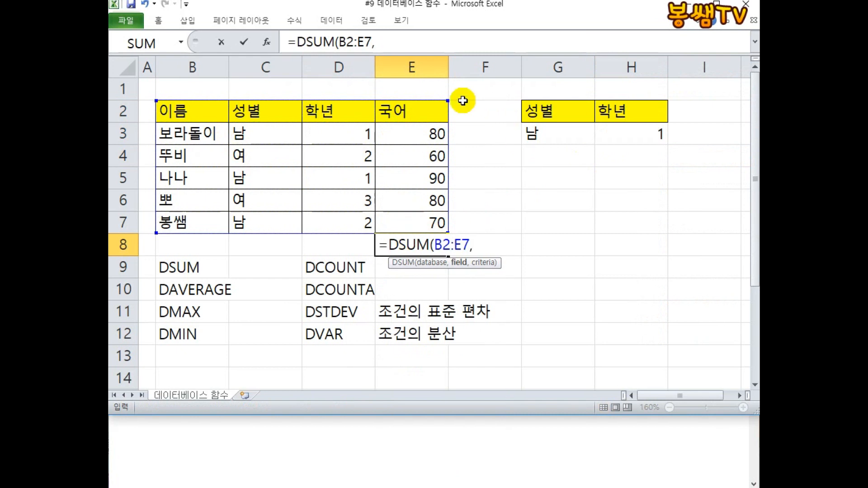
{"action": "left_click", "coordinate": [423, 109]}
{"action": "type", "text": ","}
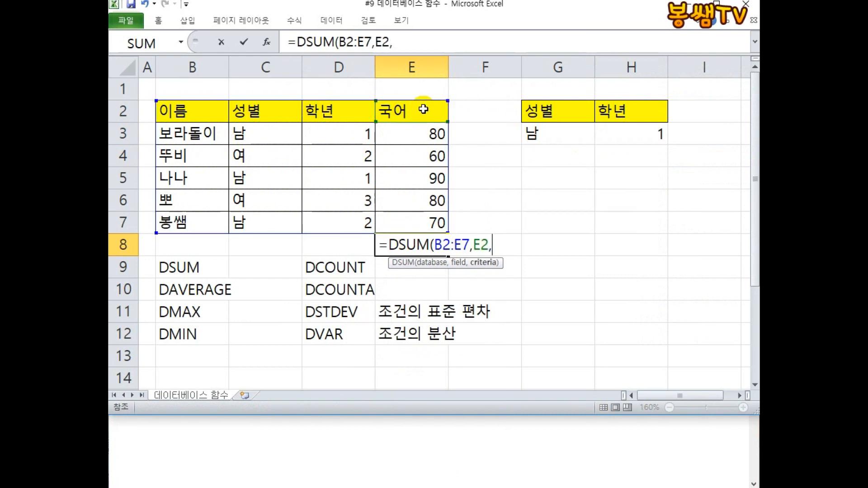
{"action": "left_click_drag", "start_coordinate": [534, 118], "coordinate": [607, 128]}
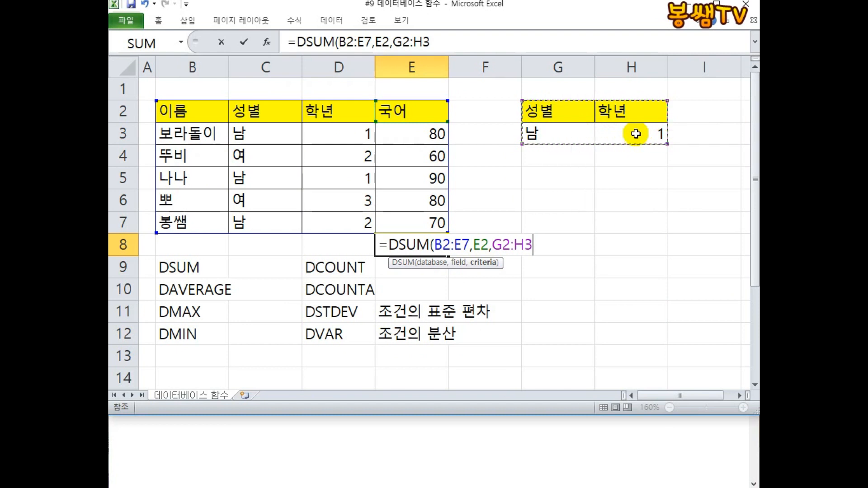
{"action": "type", "text": ")"}
{"action": "key", "text": "Return"}
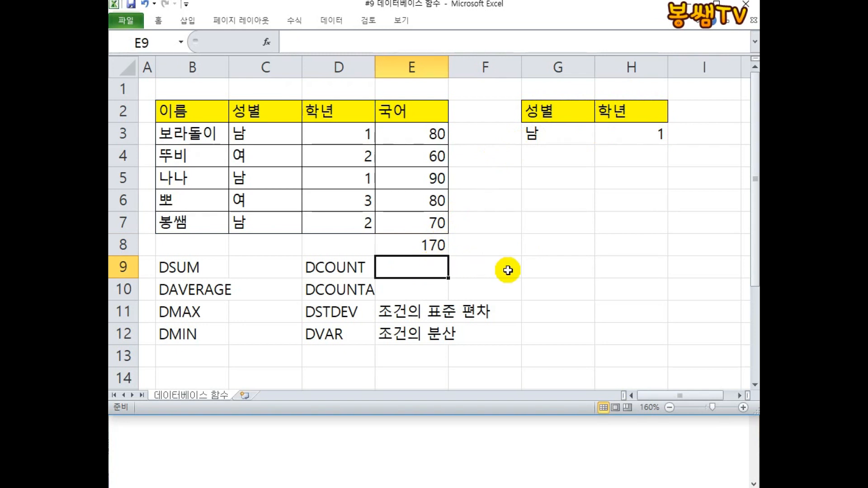
Switch to the #9 데이터베이스 함수 notes in Notepad and lower the window's upper edge to uncover more sheet rows.
{"action": "left_click", "coordinate": [513, 451]}
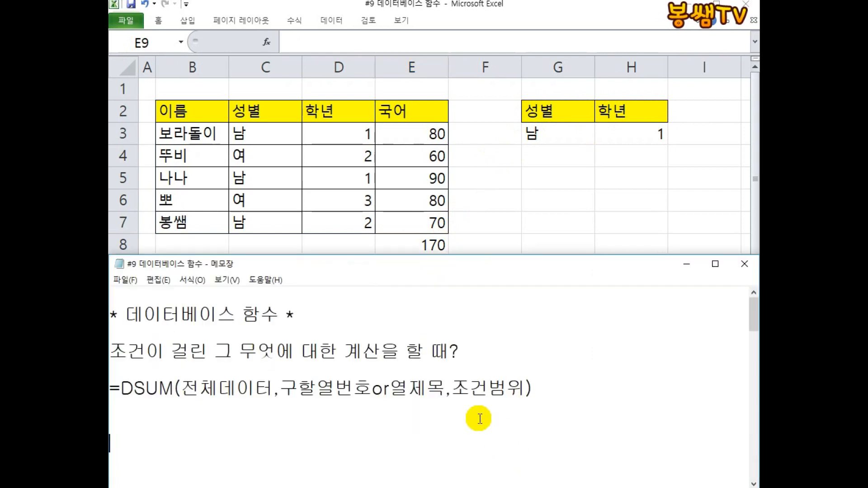
{"action": "left_click", "coordinate": [647, 22]}
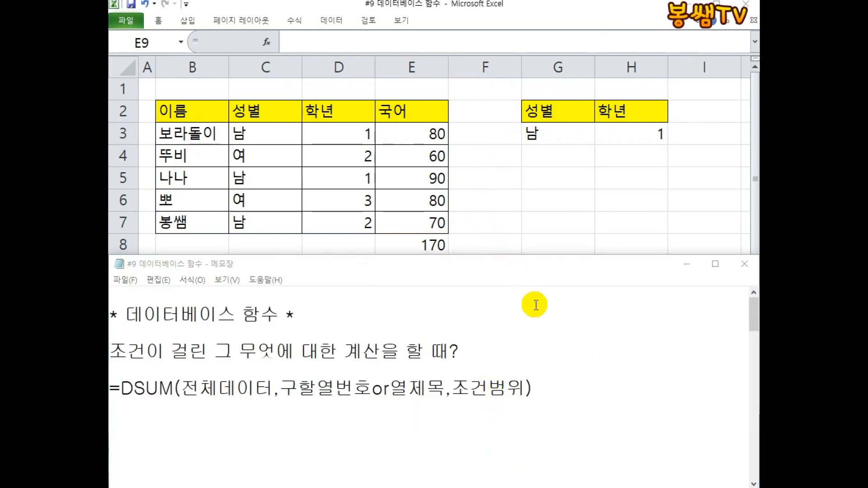
{"action": "left_click_drag", "start_coordinate": [495, 255], "coordinate": [497, 289]}
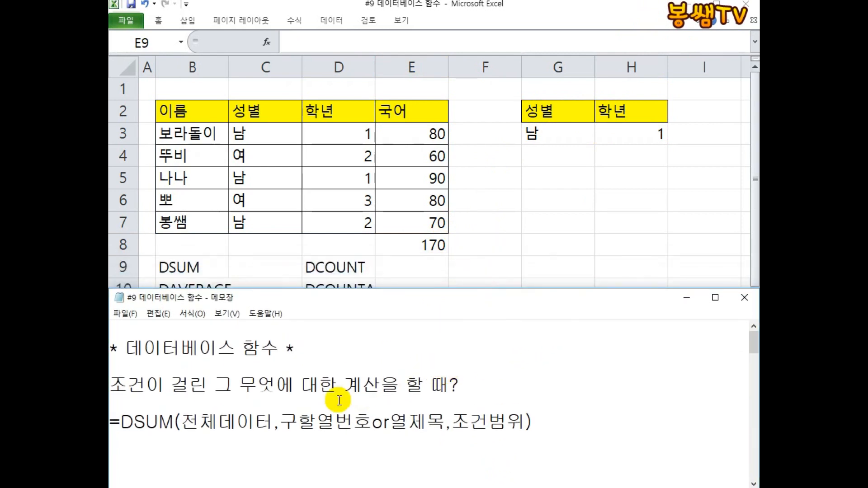
Mark up the DSUM syntax in red with an underline, arrows to its arguments and a box around 조건범위, and clear the markings.
{"action": "left_click", "coordinate": [737, 4]}
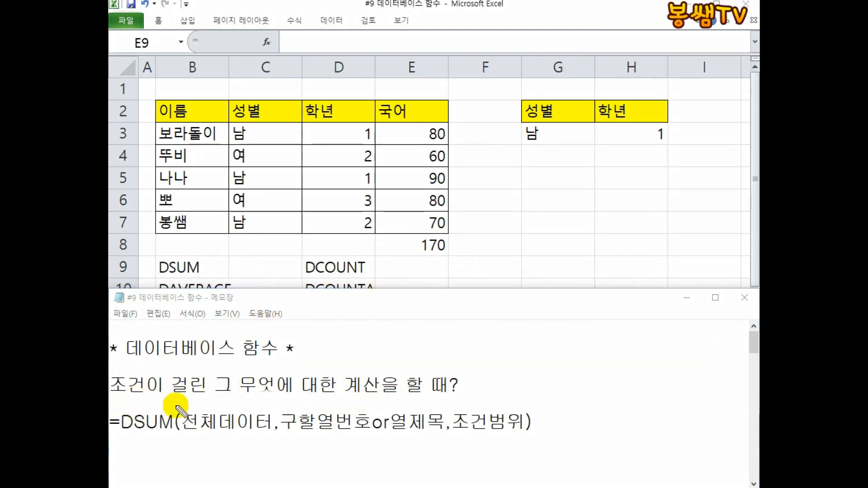
{"action": "left_click_drag", "start_coordinate": [198, 437], "coordinate": [523, 448]}
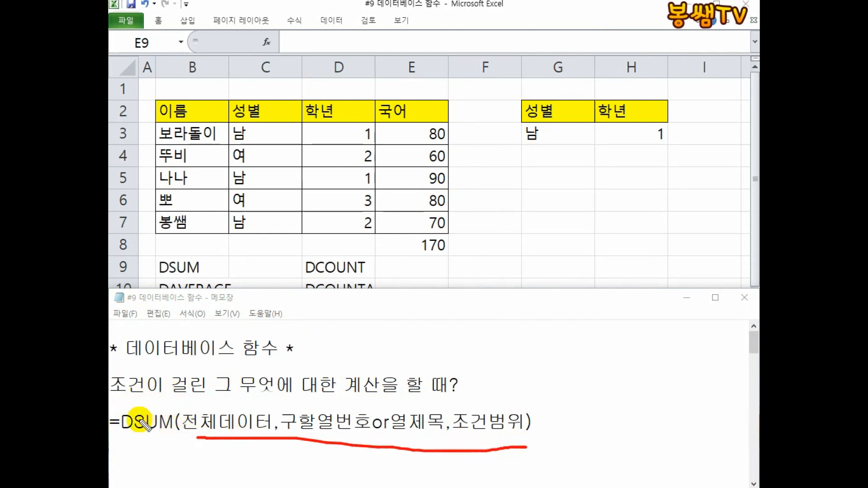
{"action": "mouse_move", "coordinate": [127, 409]}
{"action": "left_mouse_down"}
{"action": "mouse_move", "coordinate": [136, 362]}
{"action": "mouse_move", "coordinate": [229, 409]}
{"action": "mouse_move", "coordinate": [249, 398]}
{"action": "left_mouse_up"}
{"action": "mouse_move", "coordinate": [160, 435]}
{"action": "left_mouse_down"}
{"action": "mouse_move", "coordinate": [280, 487]}
{"action": "mouse_move", "coordinate": [346, 450]}
{"action": "mouse_move", "coordinate": [344, 432]}
{"action": "left_mouse_up"}
{"action": "mouse_move", "coordinate": [331, 454]}
{"action": "left_mouse_down"}
{"action": "mouse_move", "coordinate": [343, 431]}
{"action": "mouse_move", "coordinate": [366, 454]}
{"action": "left_mouse_up"}
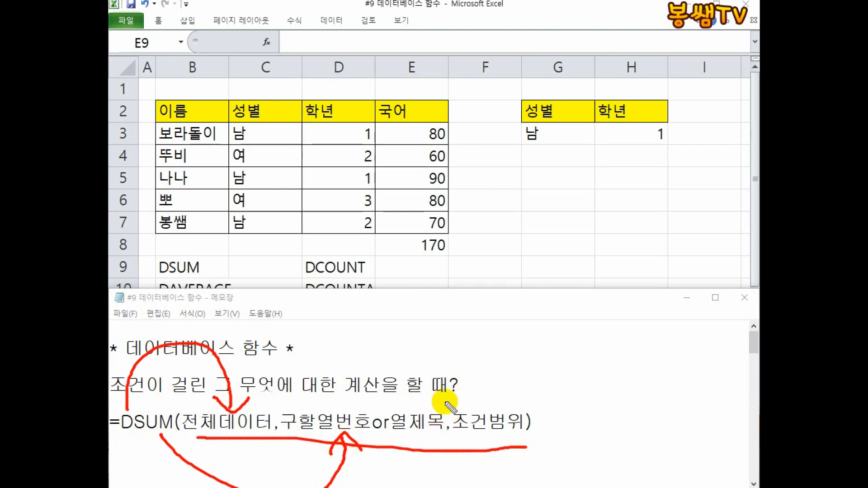
{"action": "mouse_move", "coordinate": [449, 398]}
{"action": "left_mouse_down"}
{"action": "mouse_move", "coordinate": [501, 441]}
{"action": "mouse_move", "coordinate": [524, 404]}
{"action": "mouse_move", "coordinate": [437, 400]}
{"action": "left_mouse_up"}
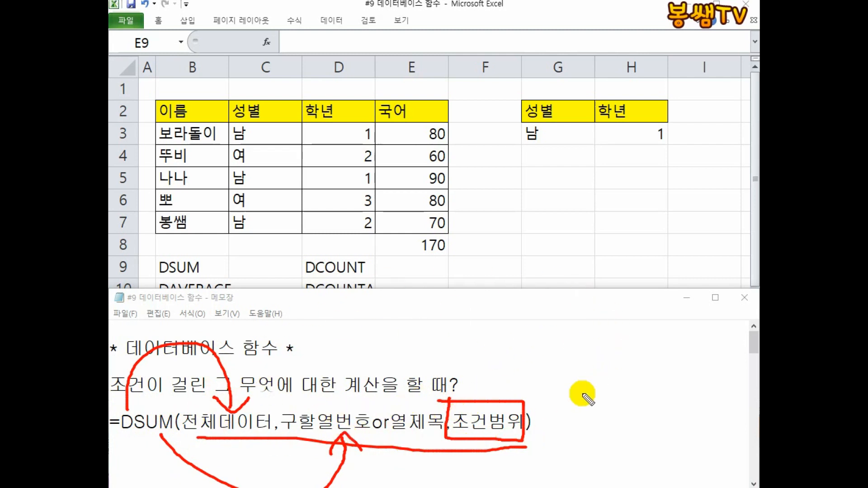
{"action": "key", "text": "Escape"}
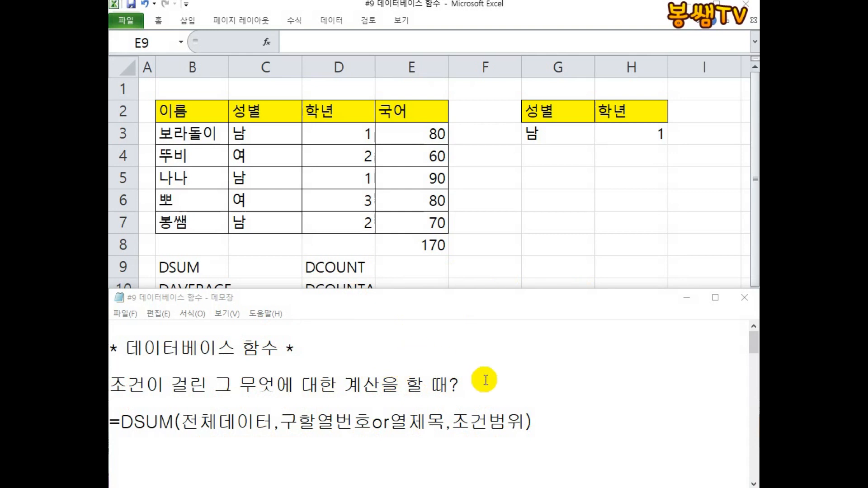